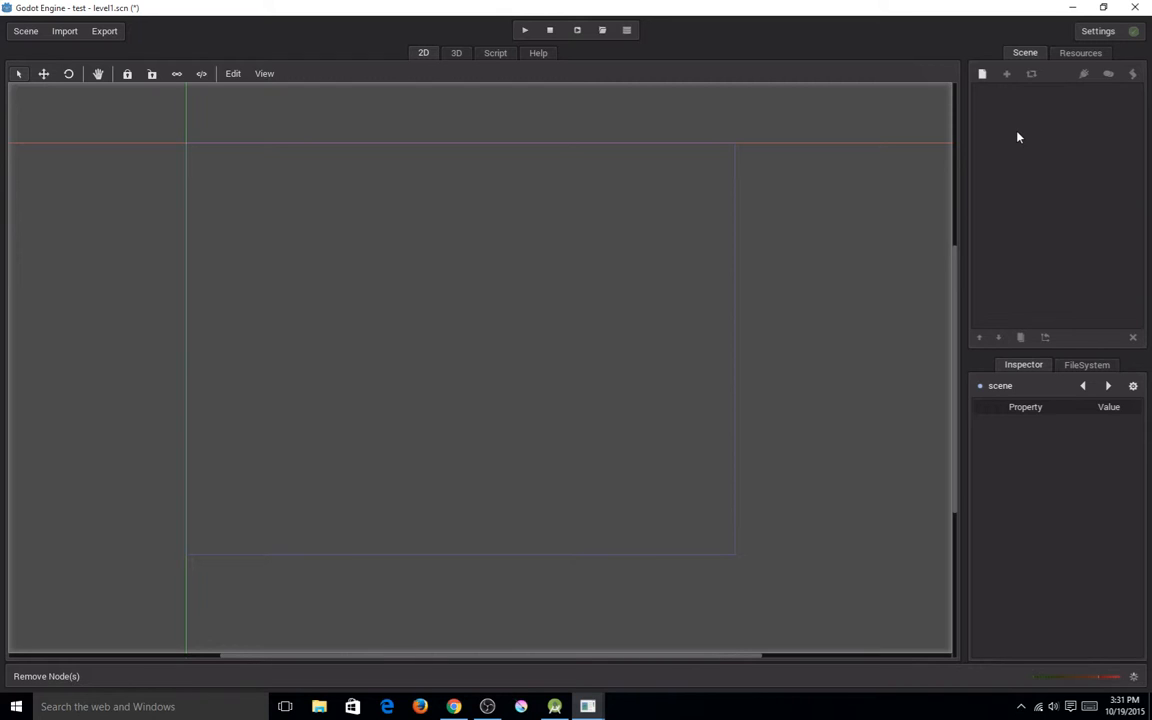
Browse the available node types, search for "node", and create a Node2D as the scene's root node.
left_click(982, 75)
left_click(984, 75)
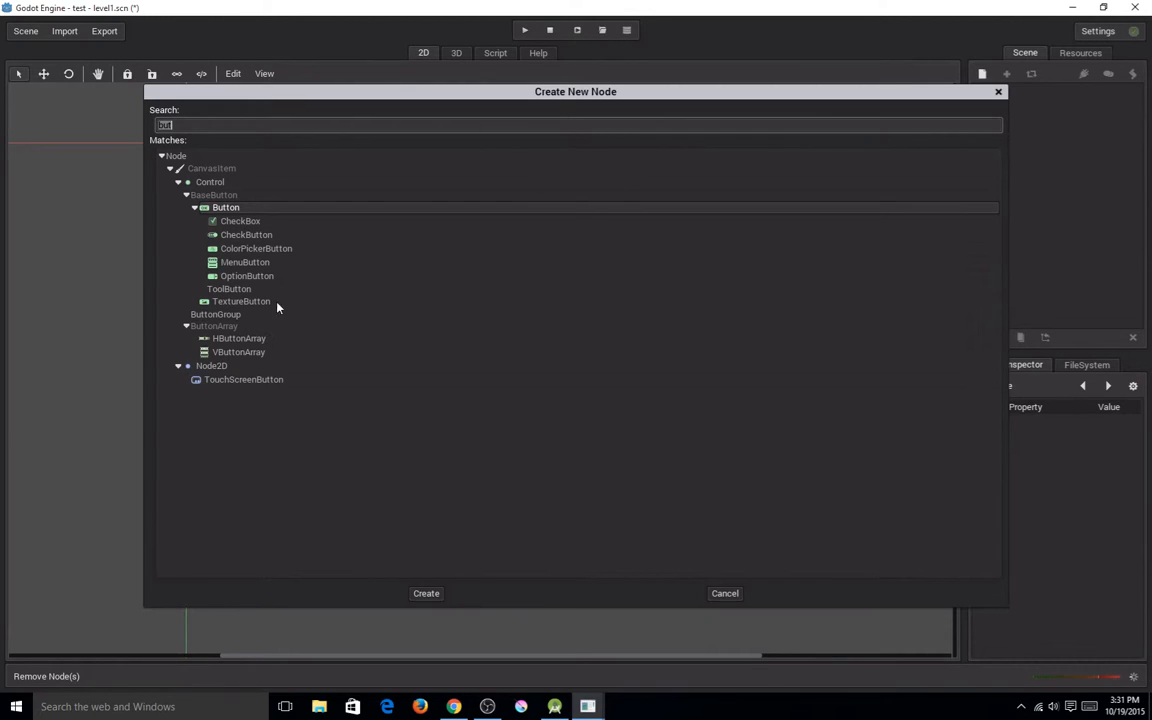
key("BackSpace")
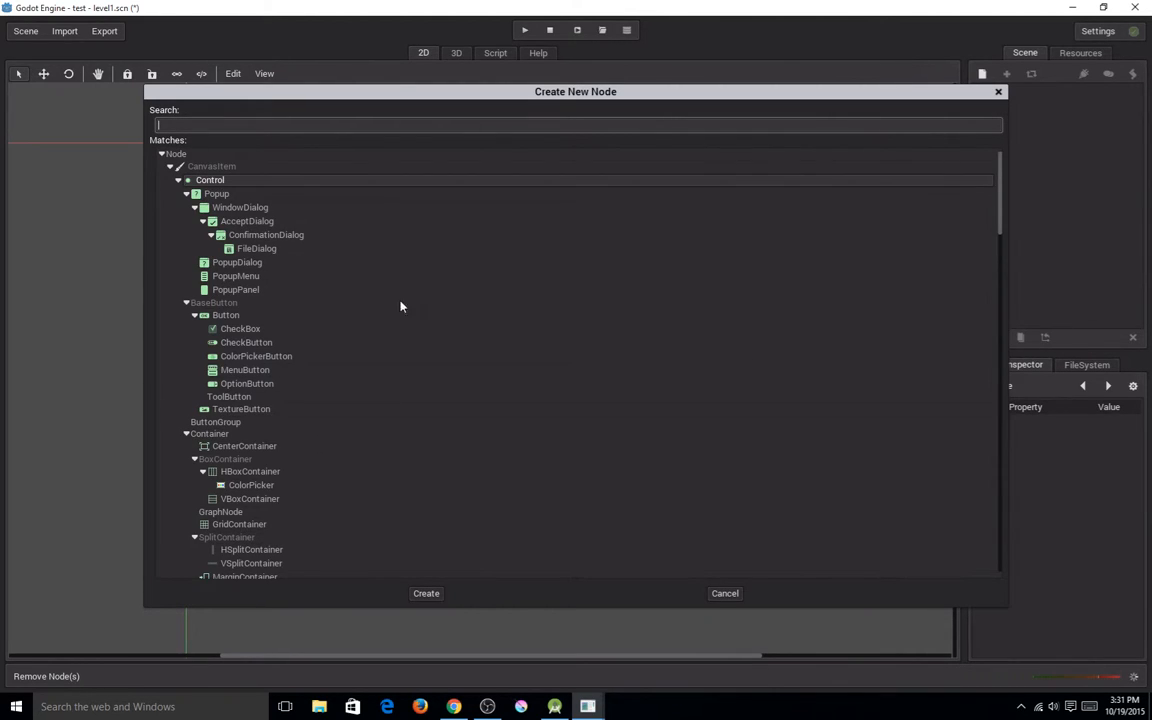
scroll(426, 322, "down", 15)
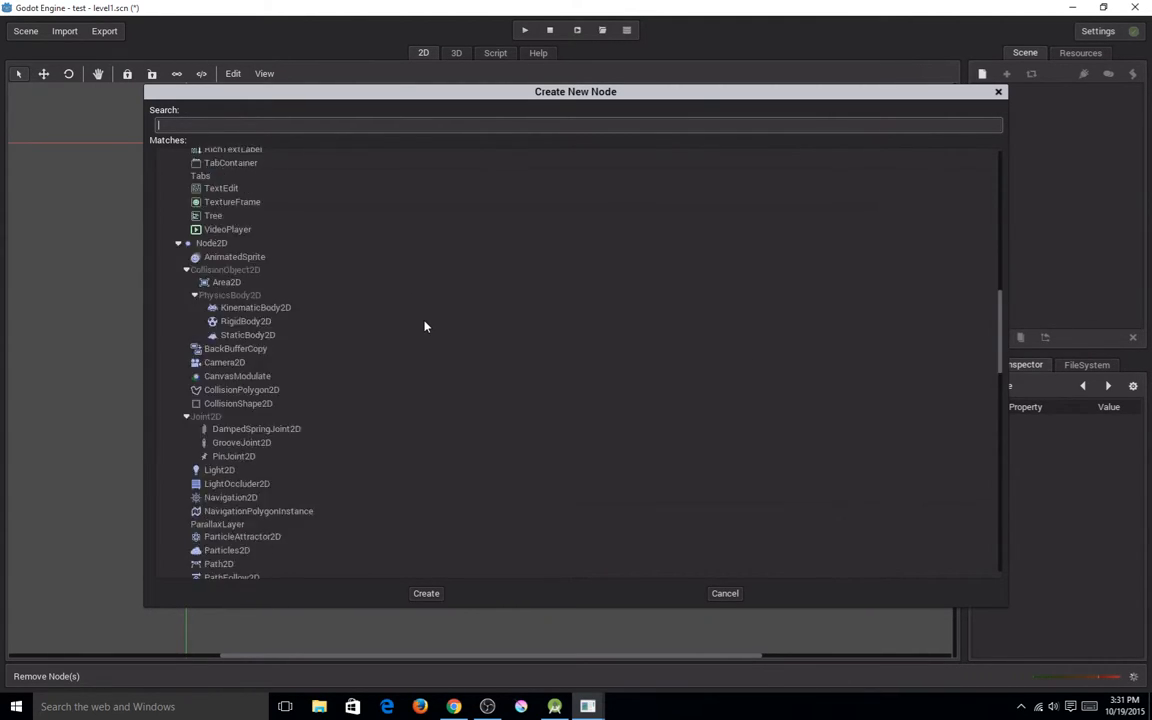
scroll(424, 326, "down", 15)
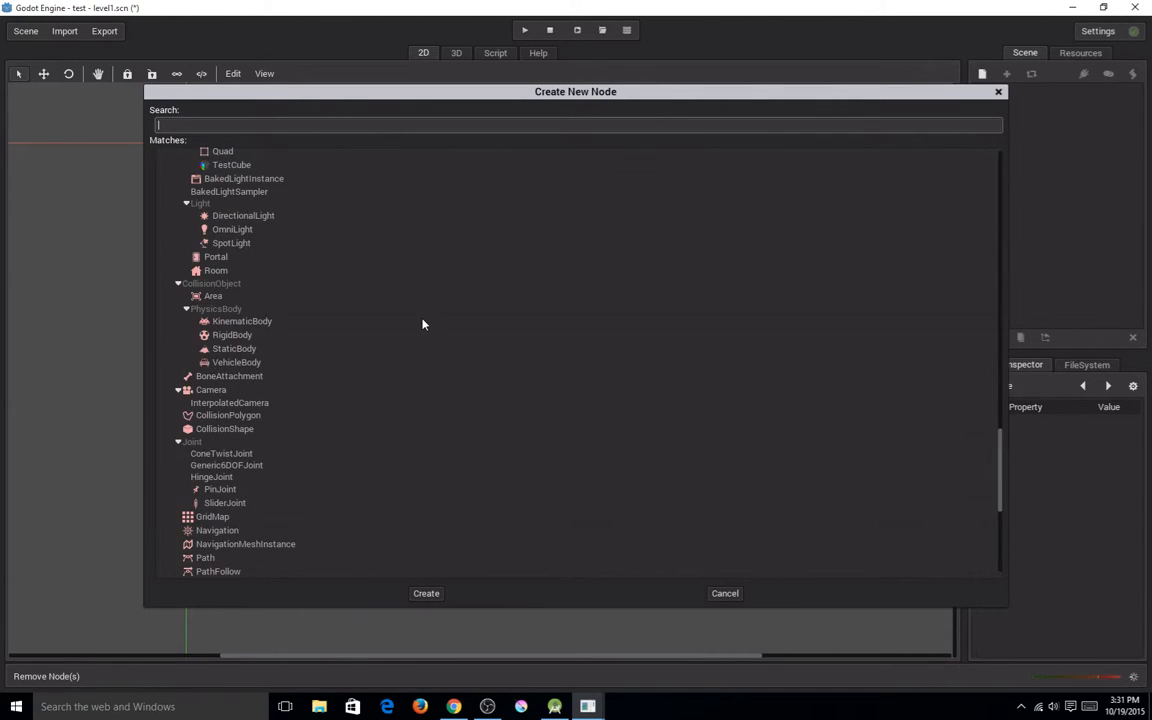
scroll(422, 324, "down", 2)
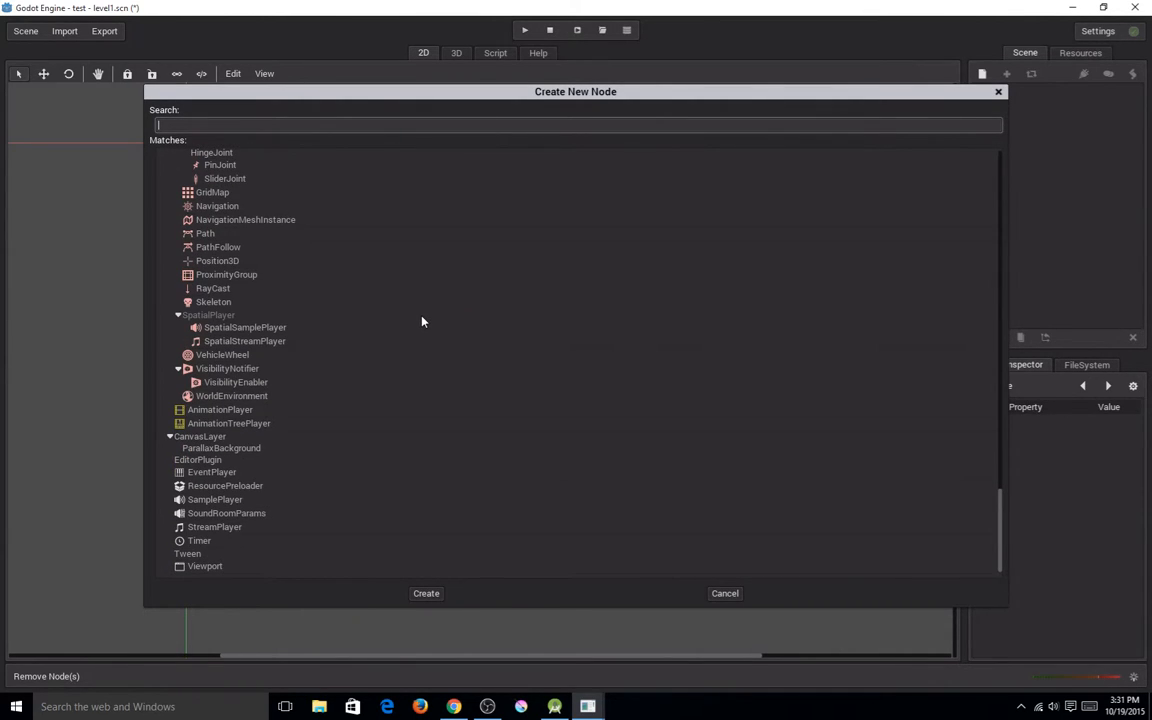
scroll(405, 515, "up", 20)
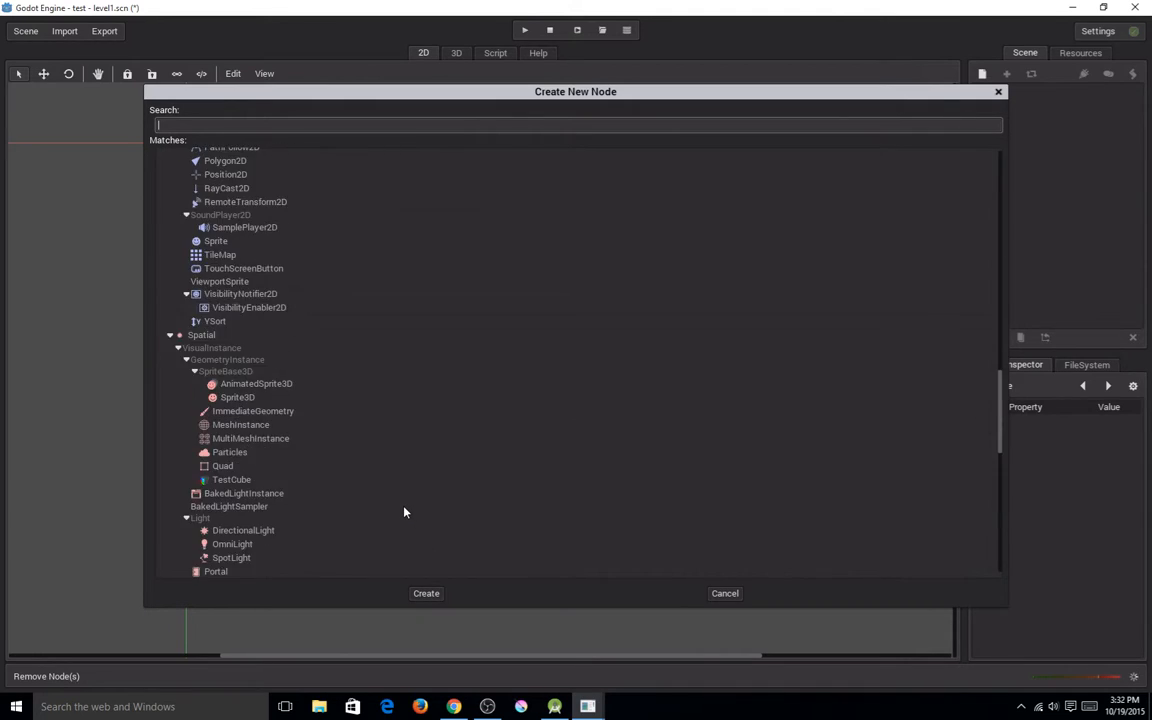
scroll(404, 506, "up", 8)
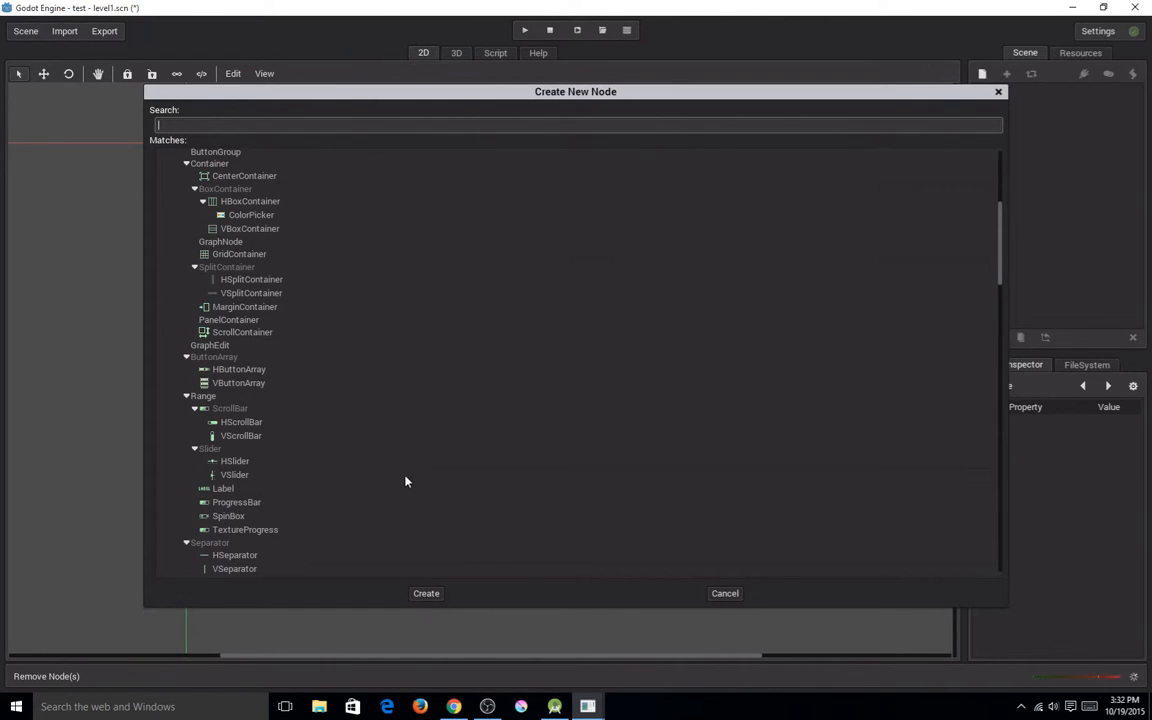
scroll(440, 455, "up", 5)
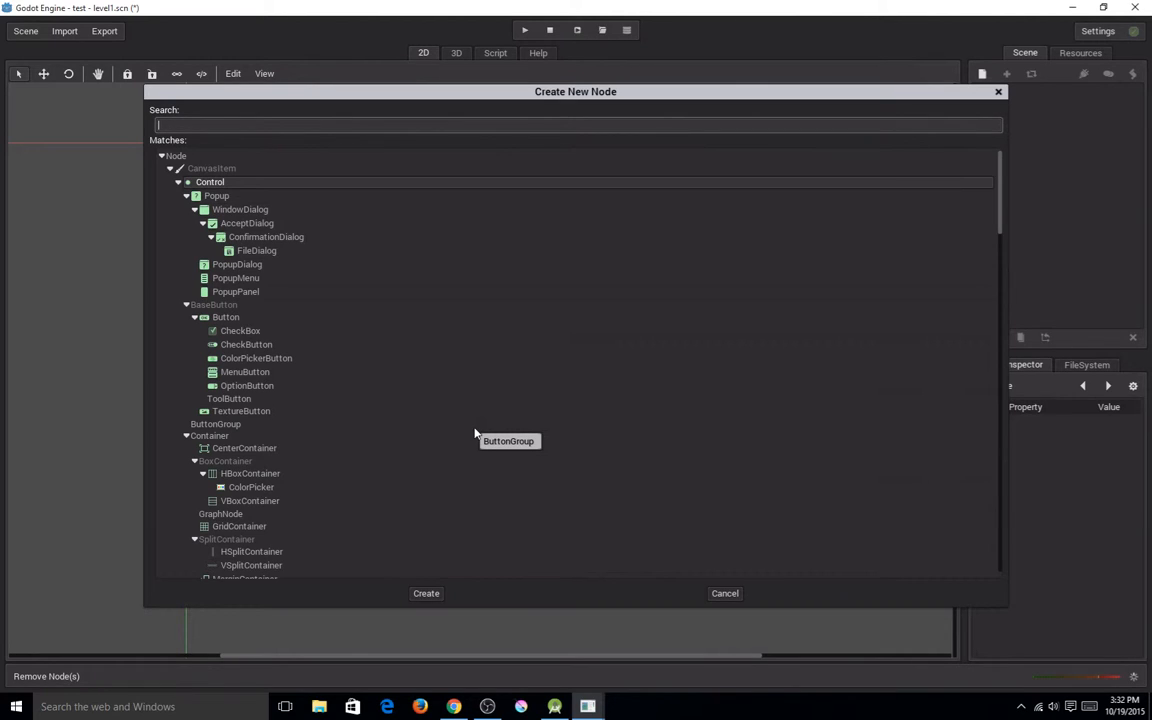
type("node")
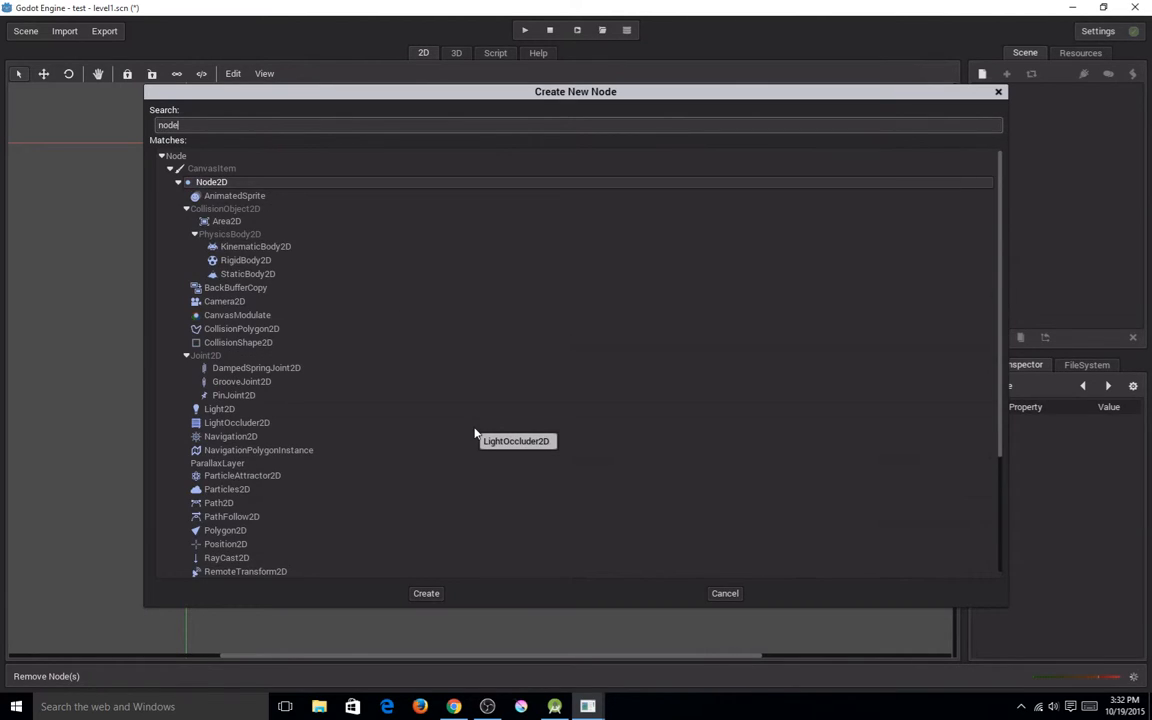
double_click(243, 184)
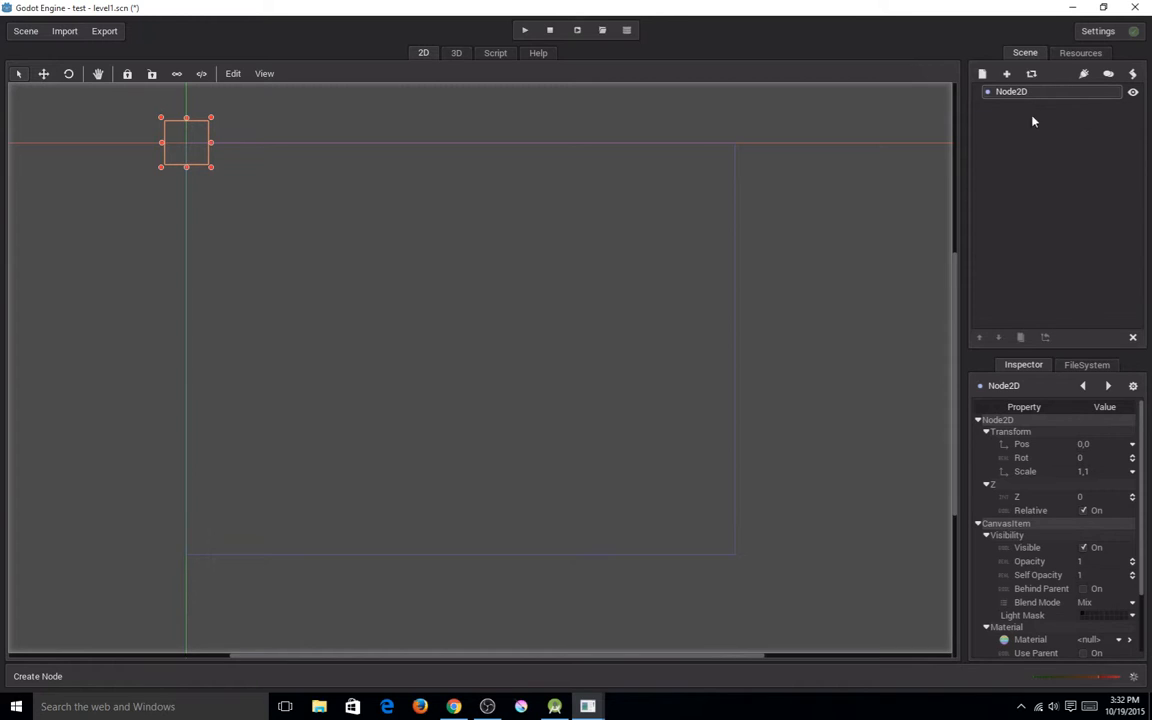
Rename the root Node2D as "scene".
double_click(1012, 92)
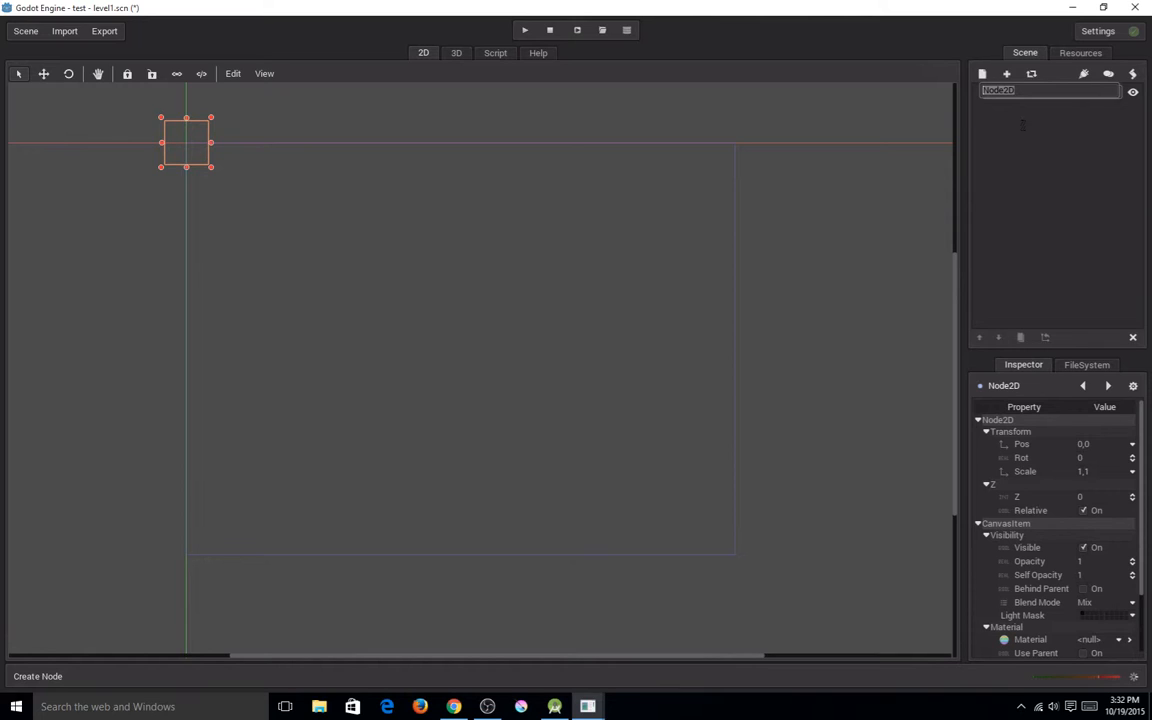
type("scene")
key("Return")
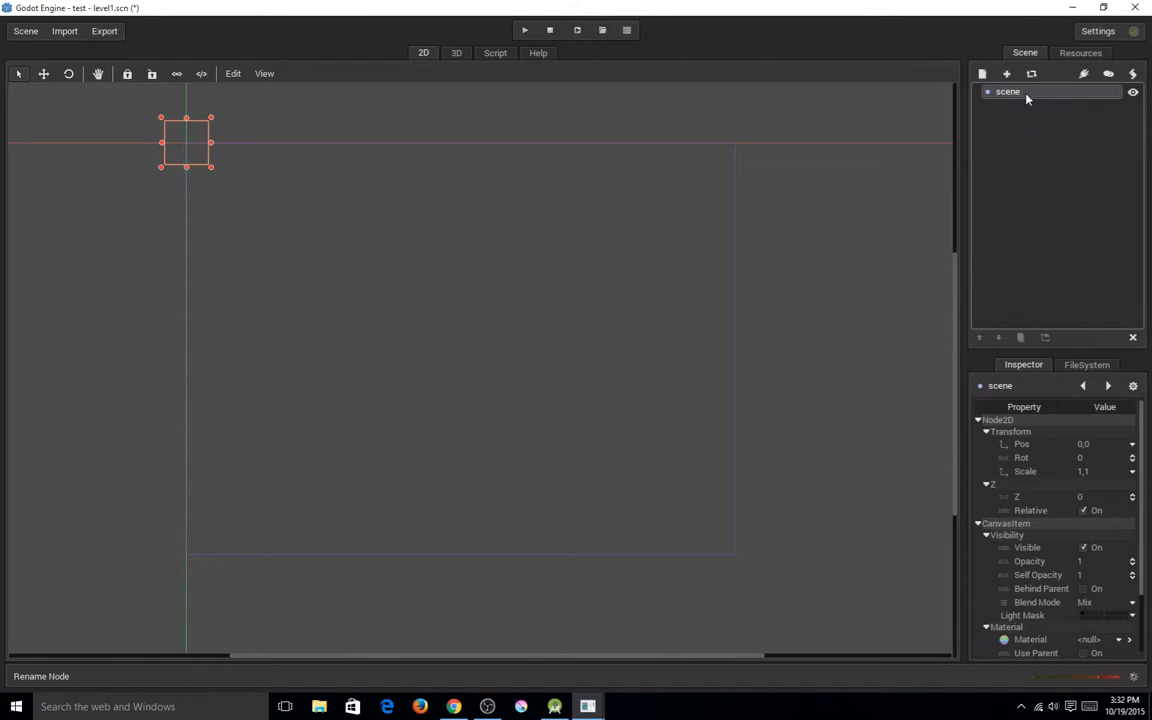
Filter the node types with "bu" and add a Button node as a child of the root node.
left_click(981, 74)
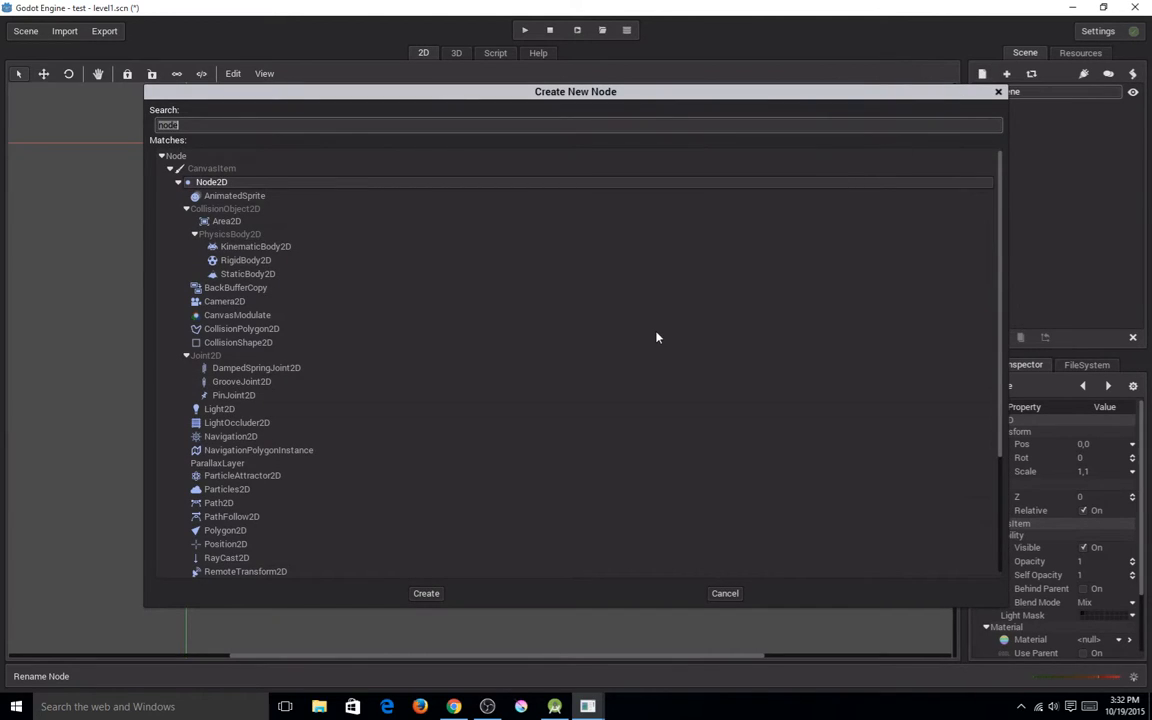
type("bu")
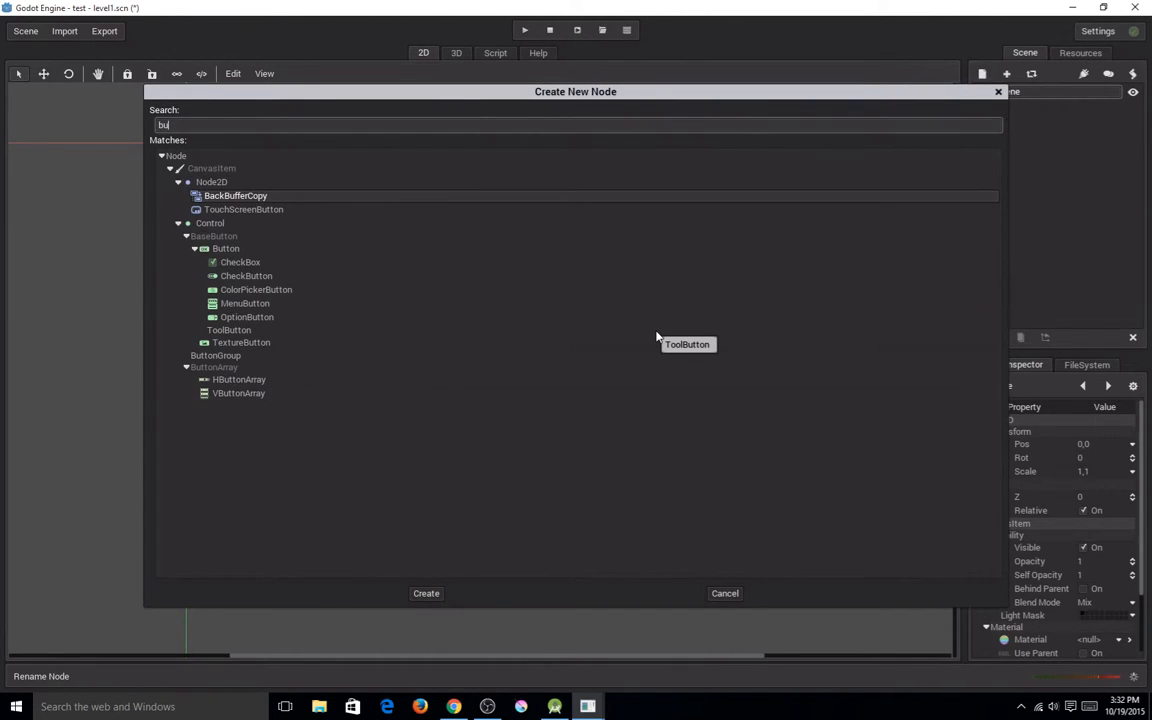
key("Down")
key("Down")
key("Down")
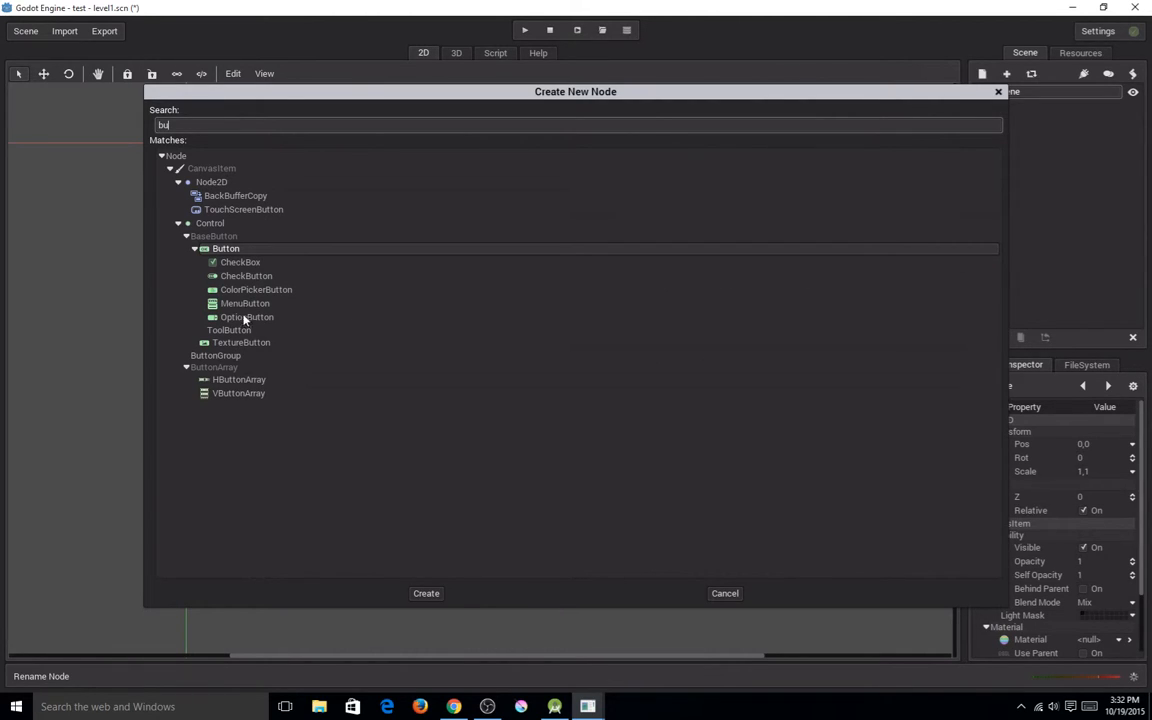
double_click(244, 250)
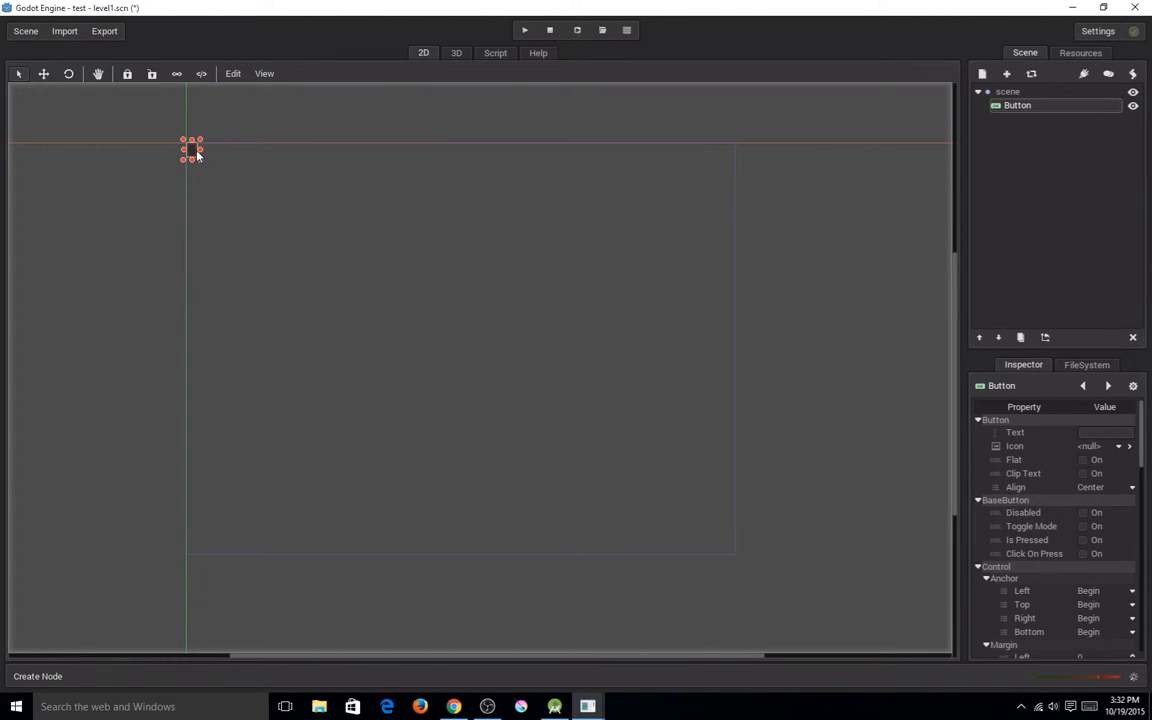
Enlarge the button and place it in the upper middle of the game area, at a left margin of about 346.
left_click_drag(195, 158, 466, 243)
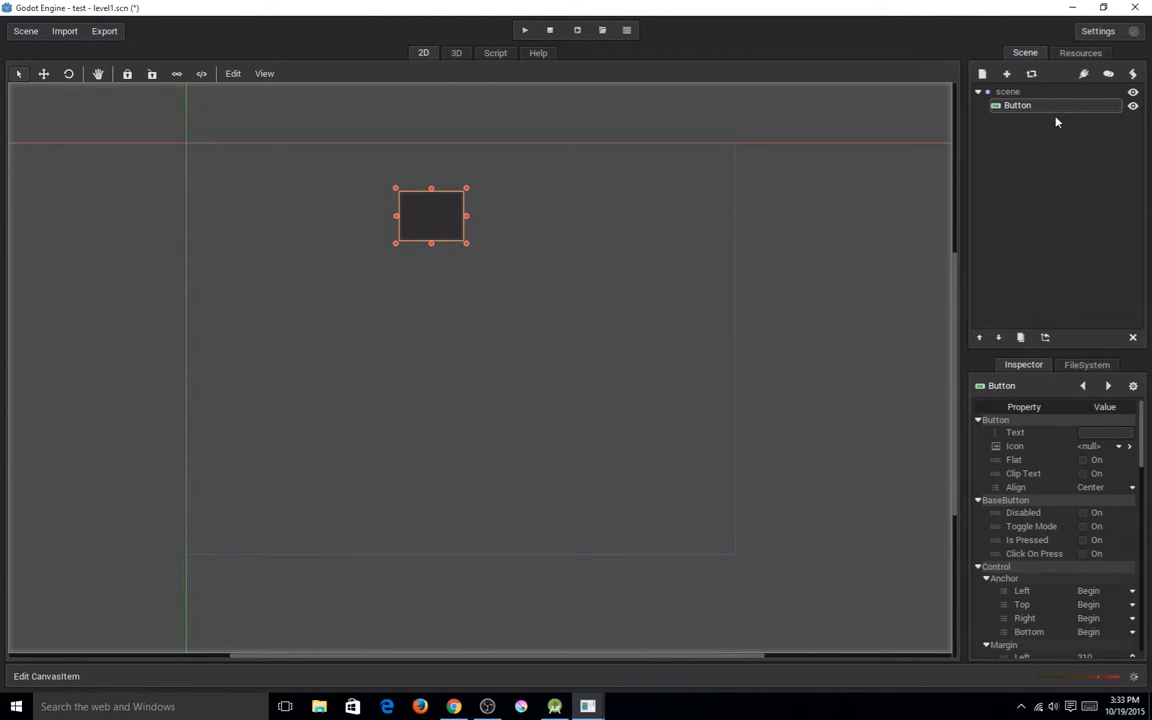
left_click(1029, 93)
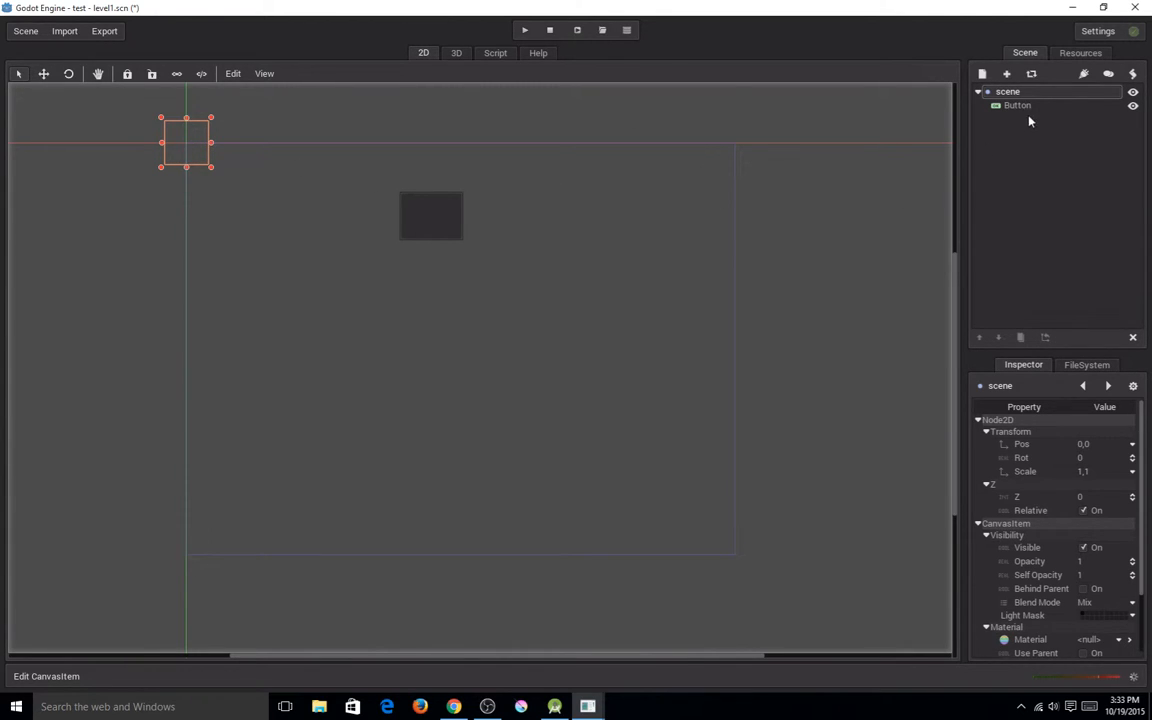
left_click(410, 224)
left_click_drag(410, 224, 443, 343)
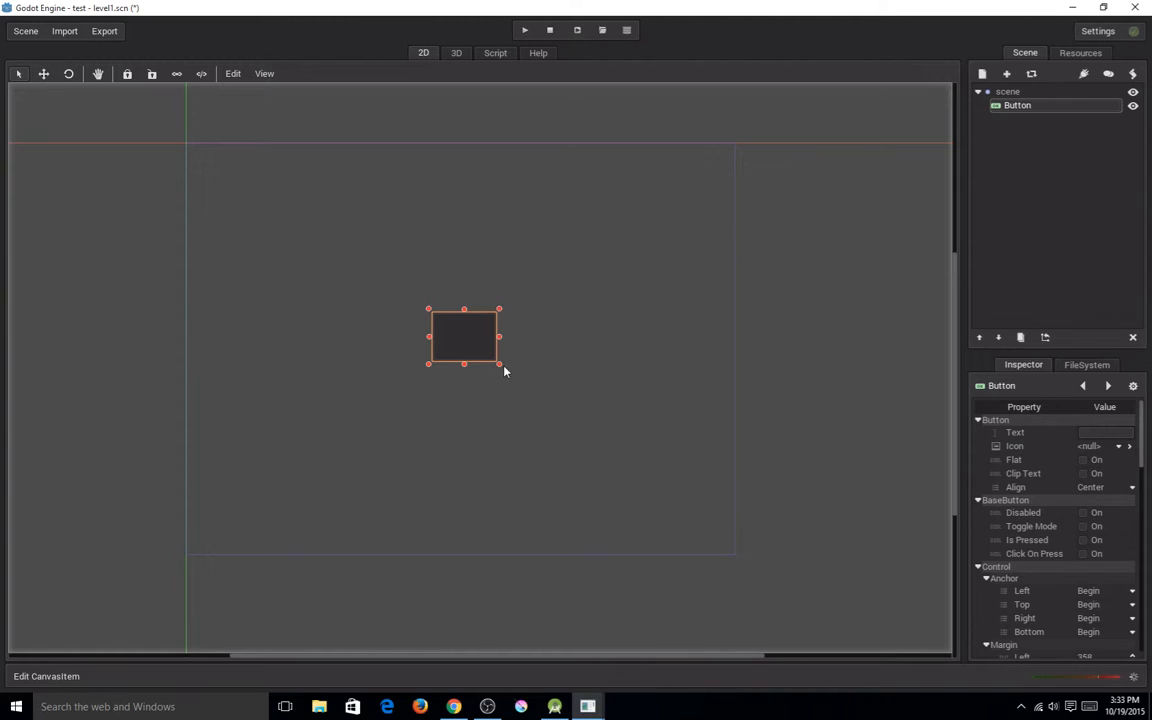
left_click_drag(481, 345, 468, 293)
Add a second Button as a child of the large button and move it just below its parent.
left_click(1021, 92)
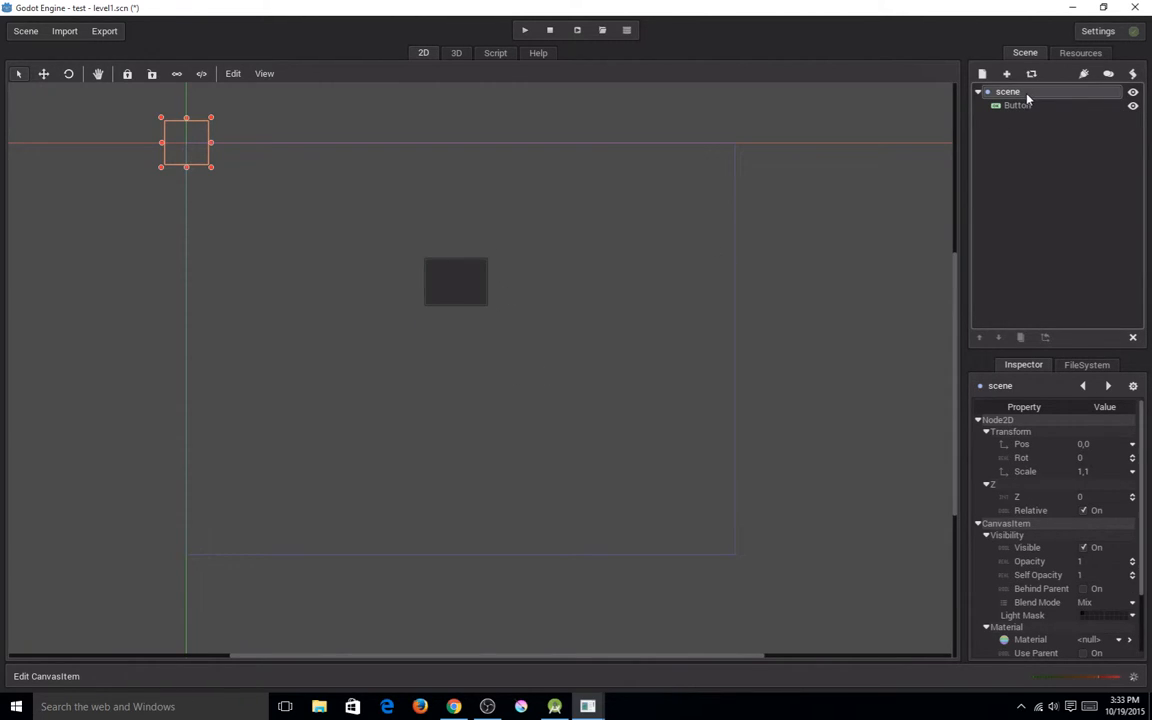
left_click(1014, 105)
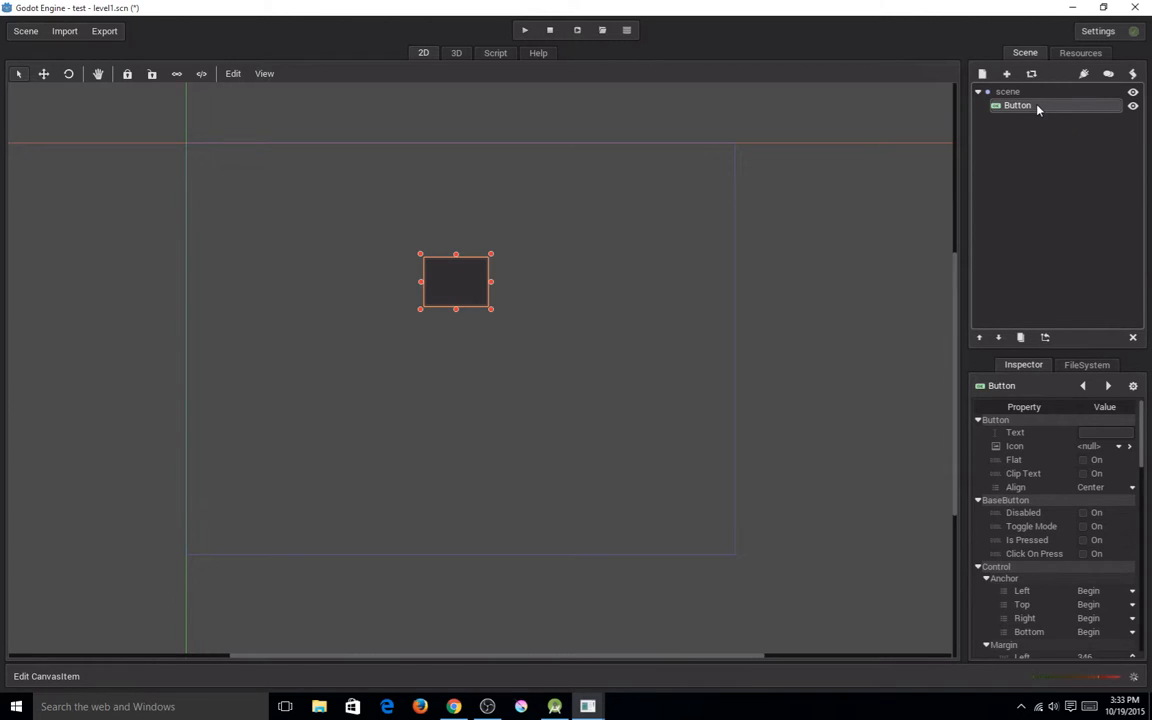
left_click(984, 74)
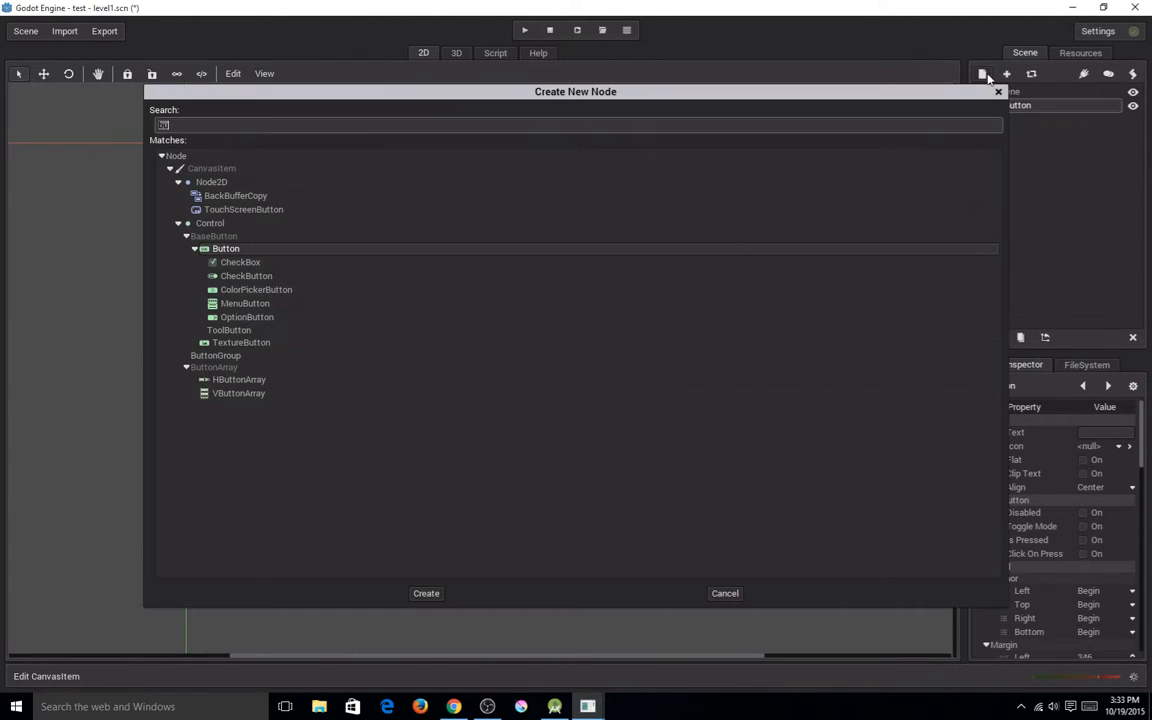
double_click(408, 257)
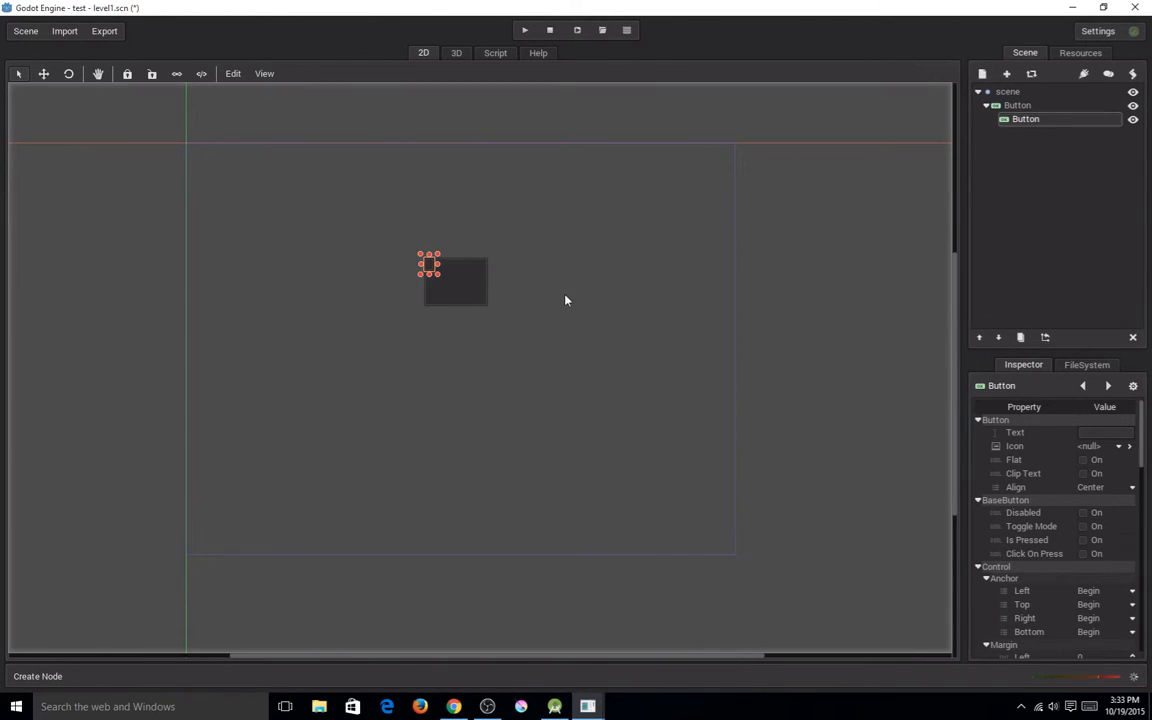
left_click_drag(430, 268, 470, 360)
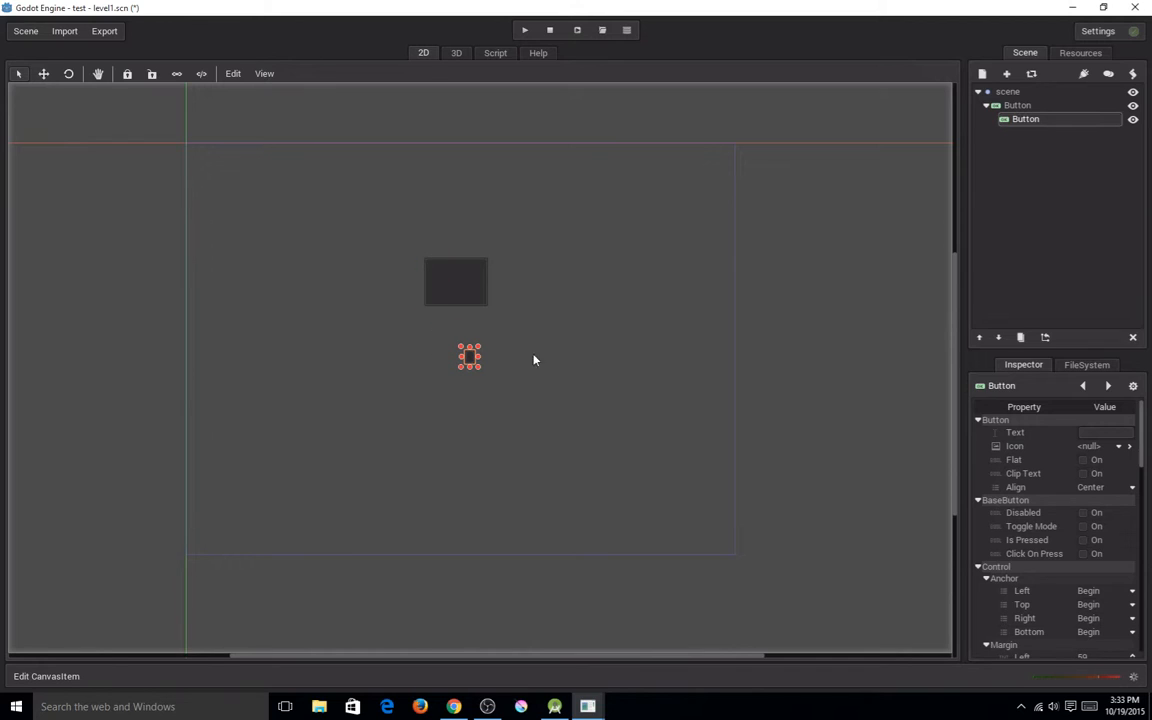
left_click(467, 287)
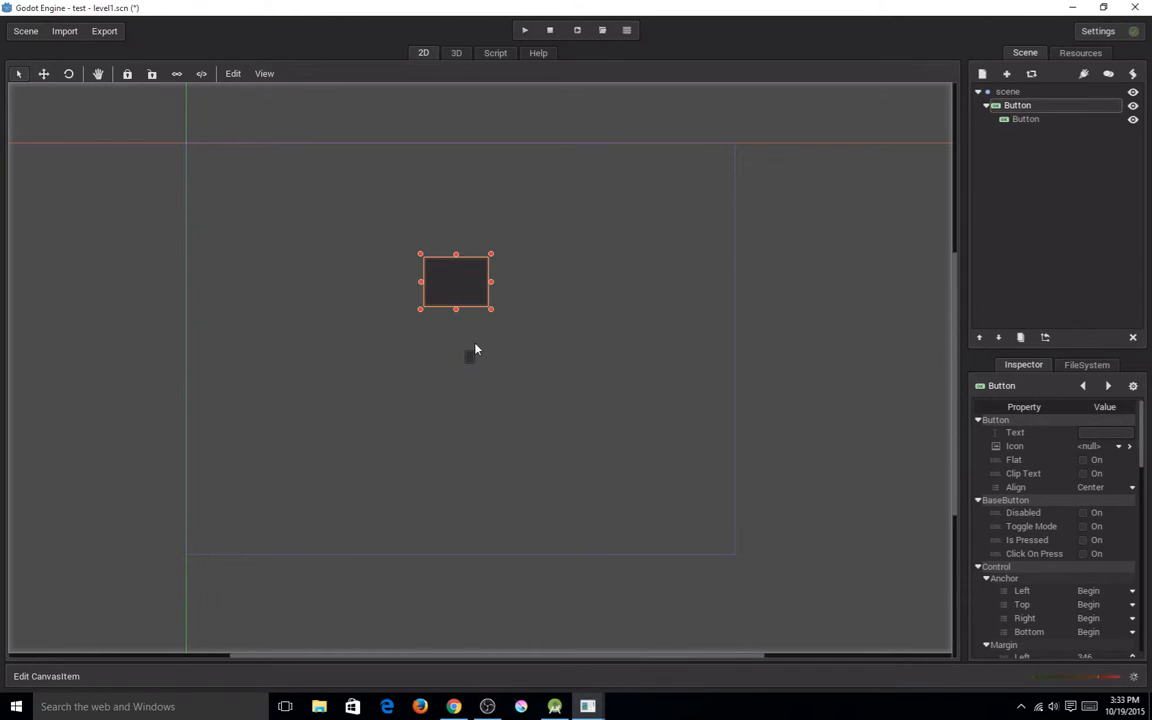
Reparent the small child button to the root node "scene".
left_click(471, 359)
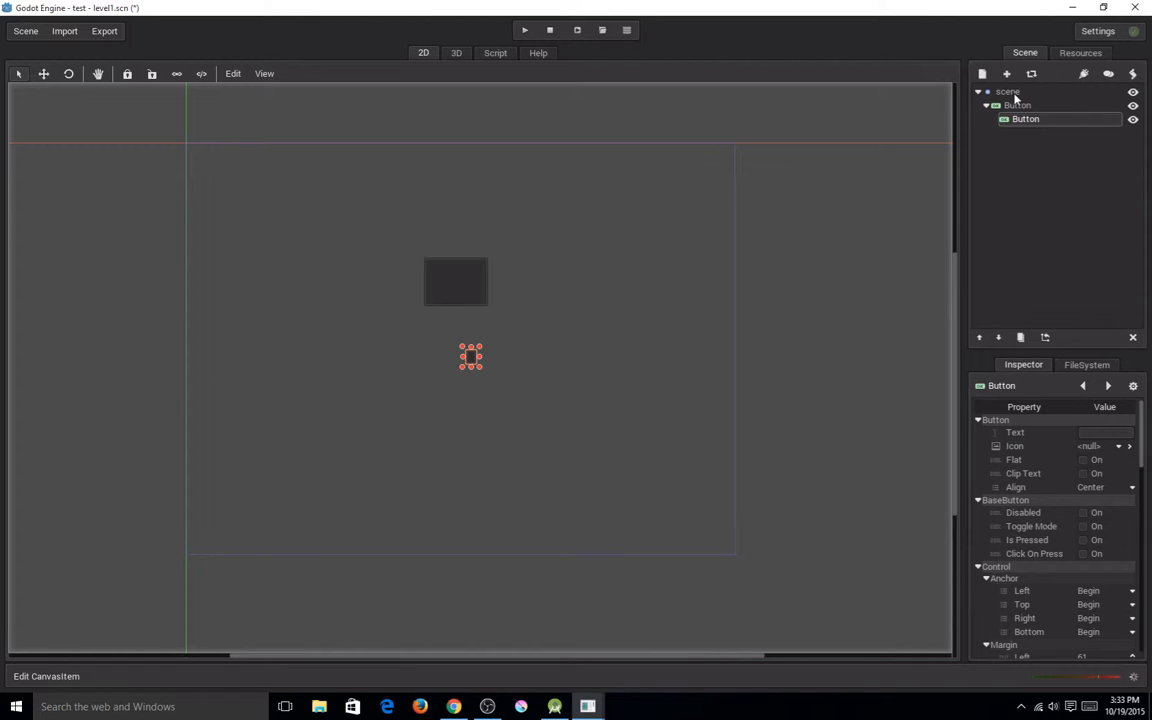
left_click(1046, 339)
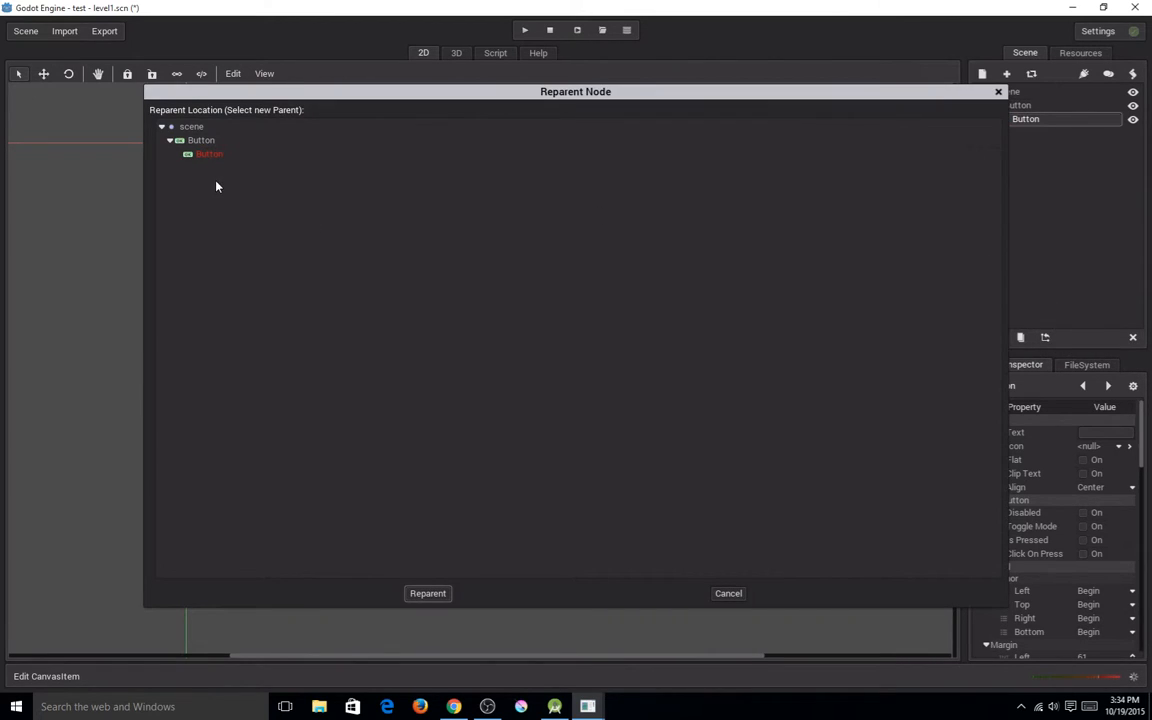
left_click(206, 128)
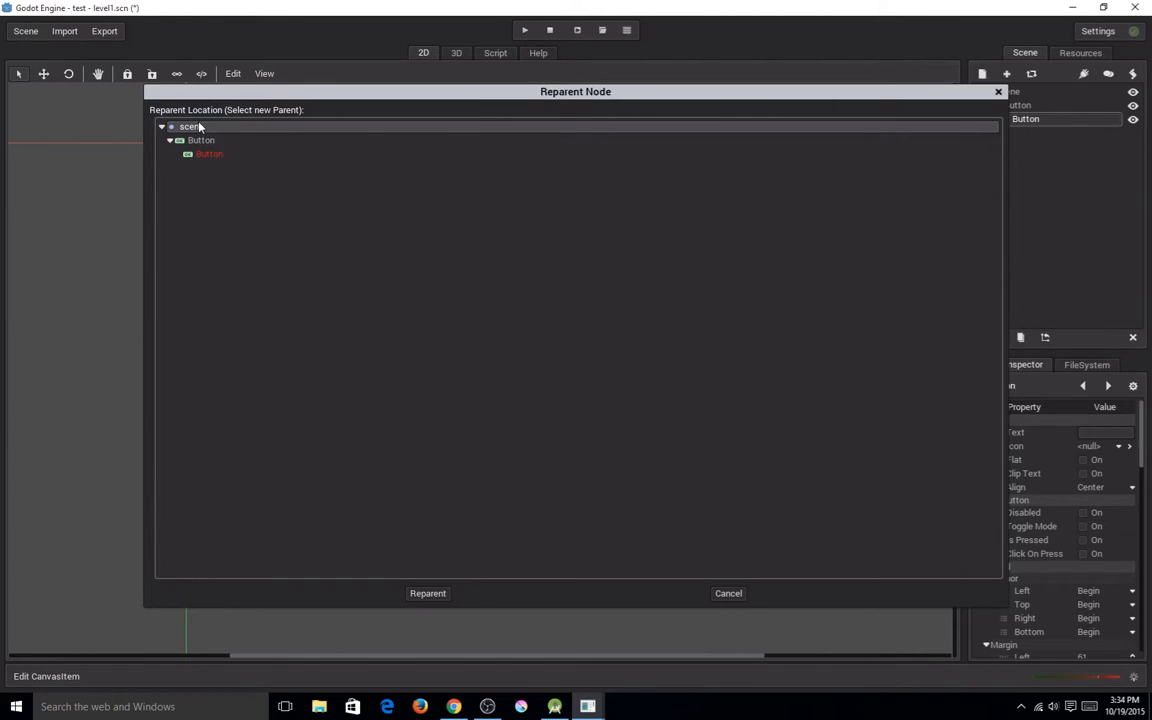
left_click(427, 594)
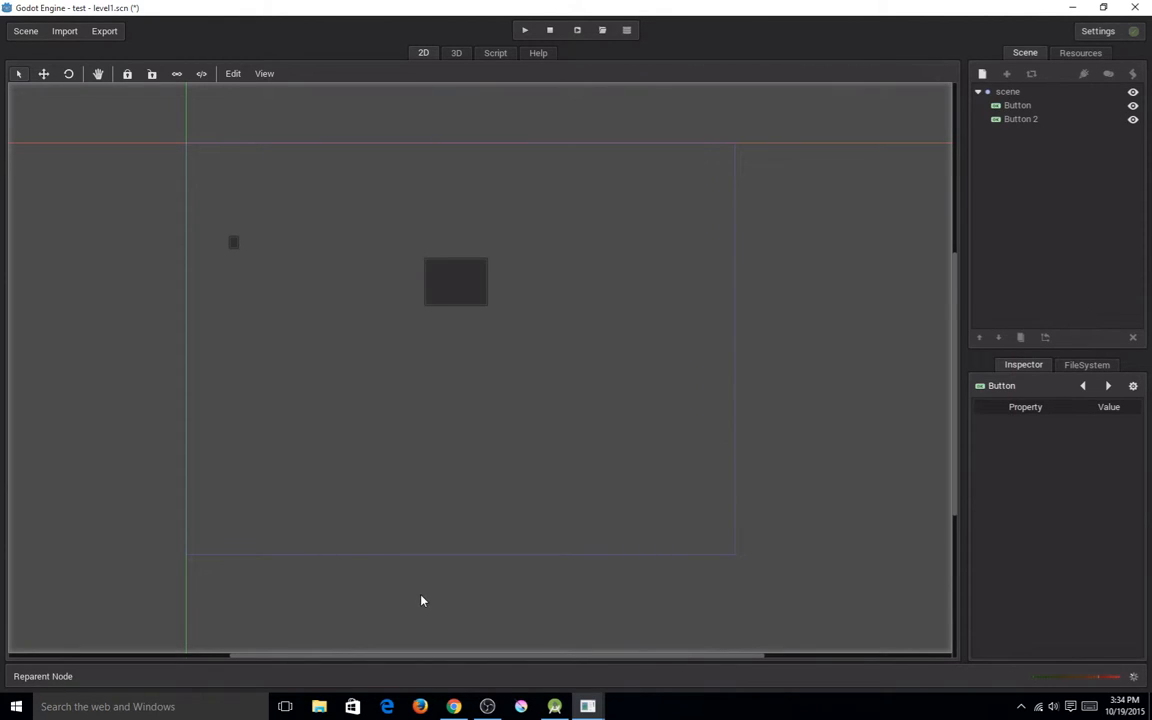
Move the small reparented button downward on the canvas, to a left margin of about 93.
left_click(1034, 106)
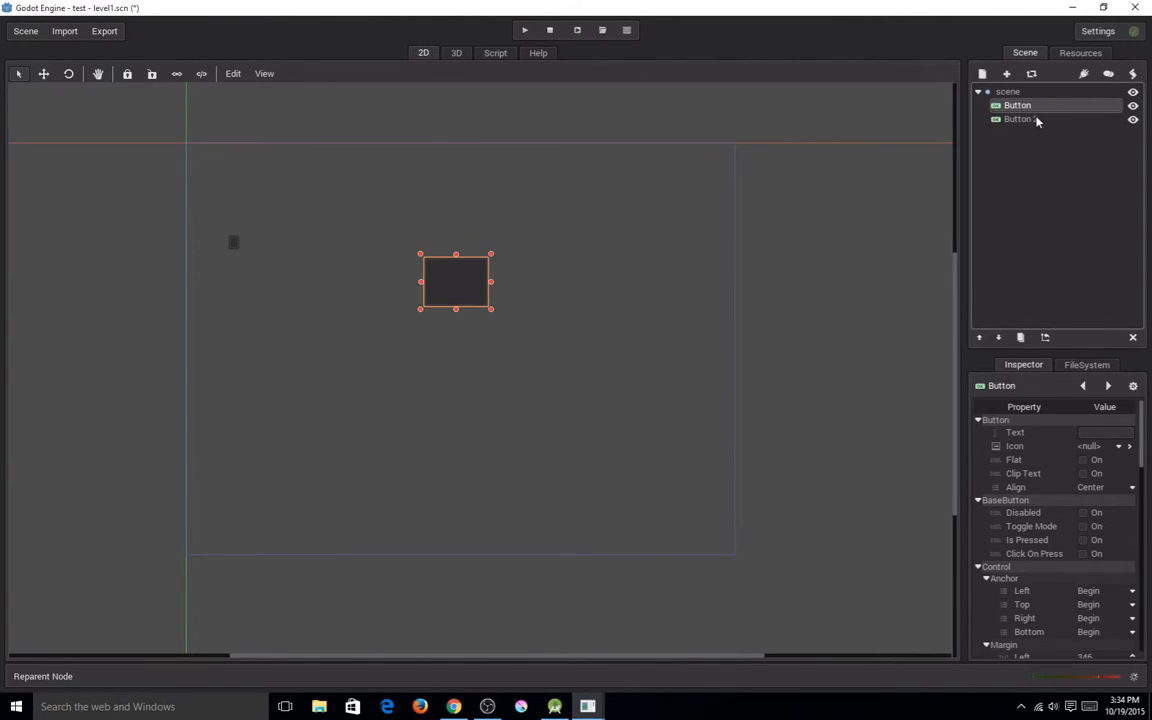
left_click(1036, 120)
left_click_drag(233, 249, 255, 329)
left_click(1016, 107)
left_click(1032, 96)
Duplicate the small button six times and move the last copy across to the right of the large button.
left_click(1027, 120)
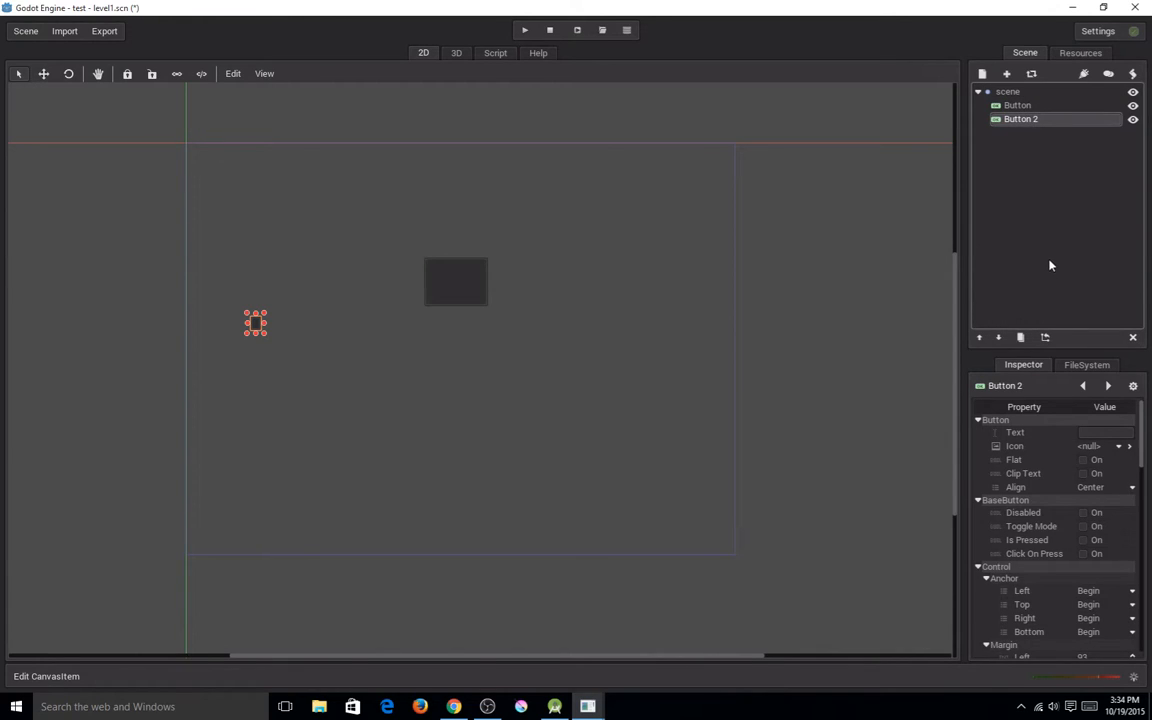
left_click(1021, 338)
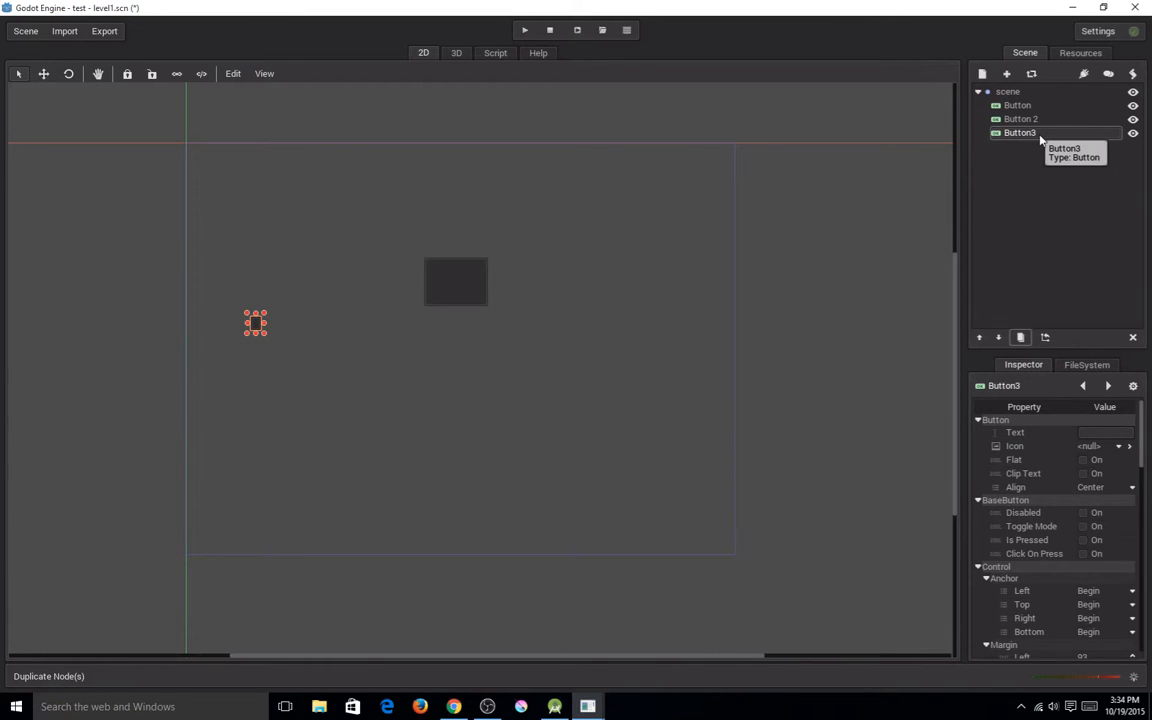
left_click(1021, 337)
left_click(1021, 337)
left_click(1021, 337)
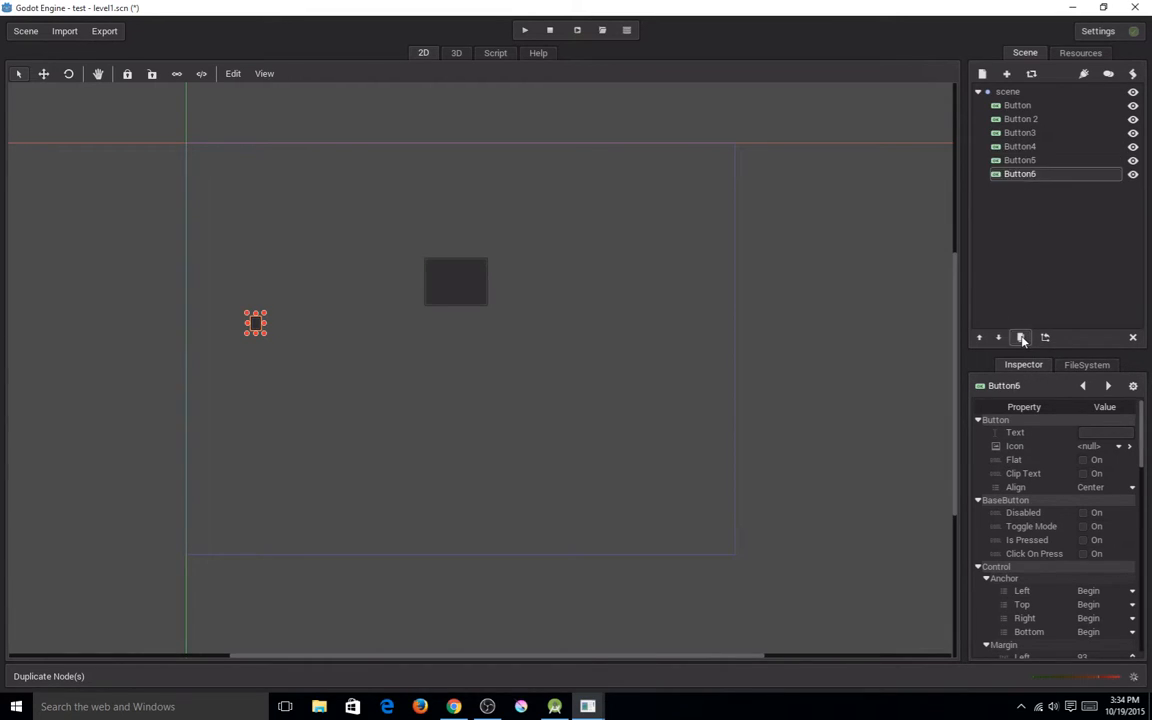
left_click(1021, 337)
left_click(1021, 337)
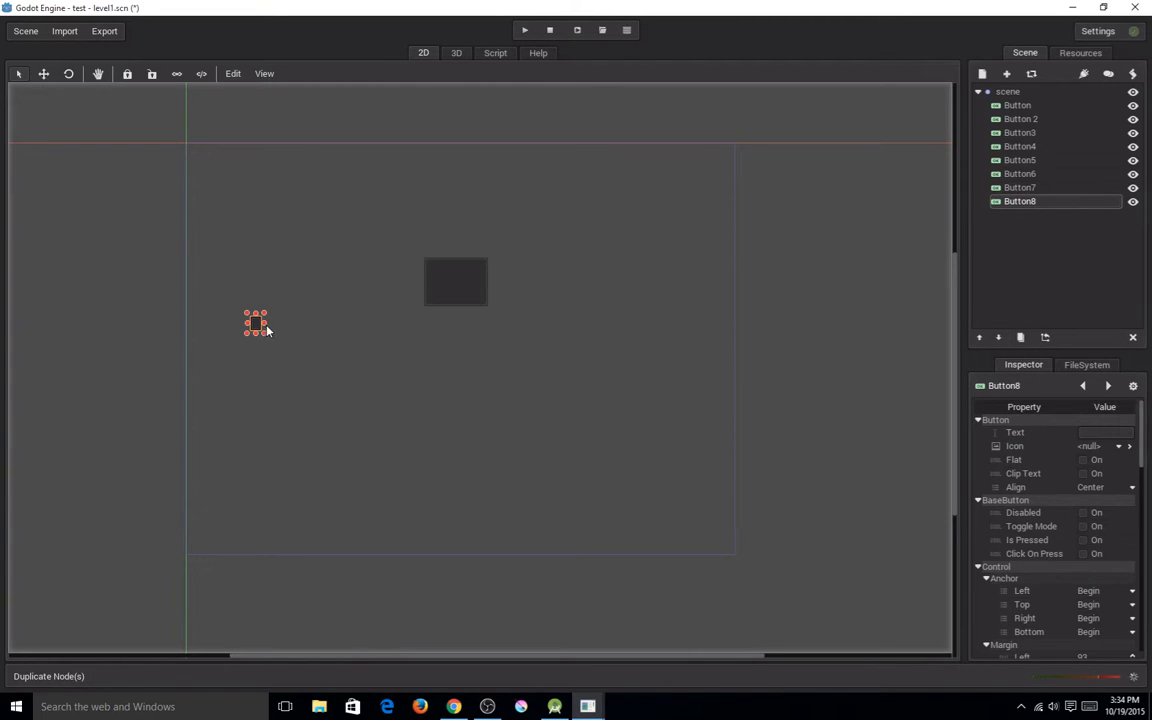
left_click_drag(260, 327, 599, 339)
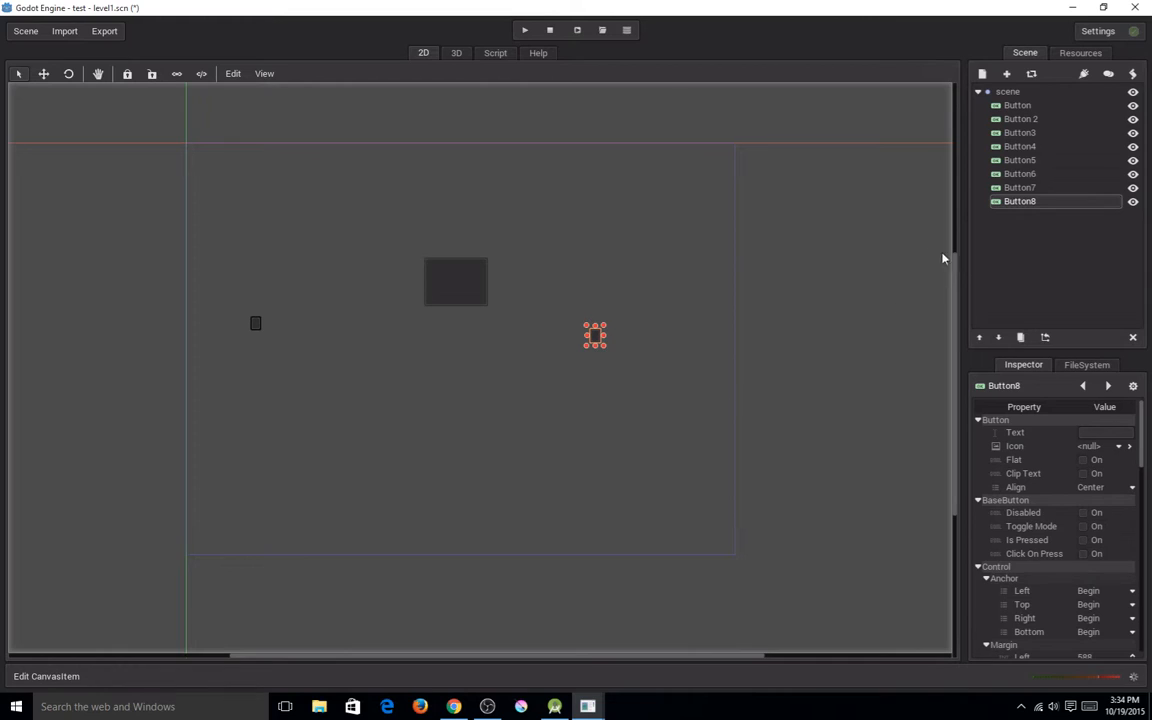
Hide and show Button8 twice, and move it up beside the large button on the canvas.
left_click(1133, 203)
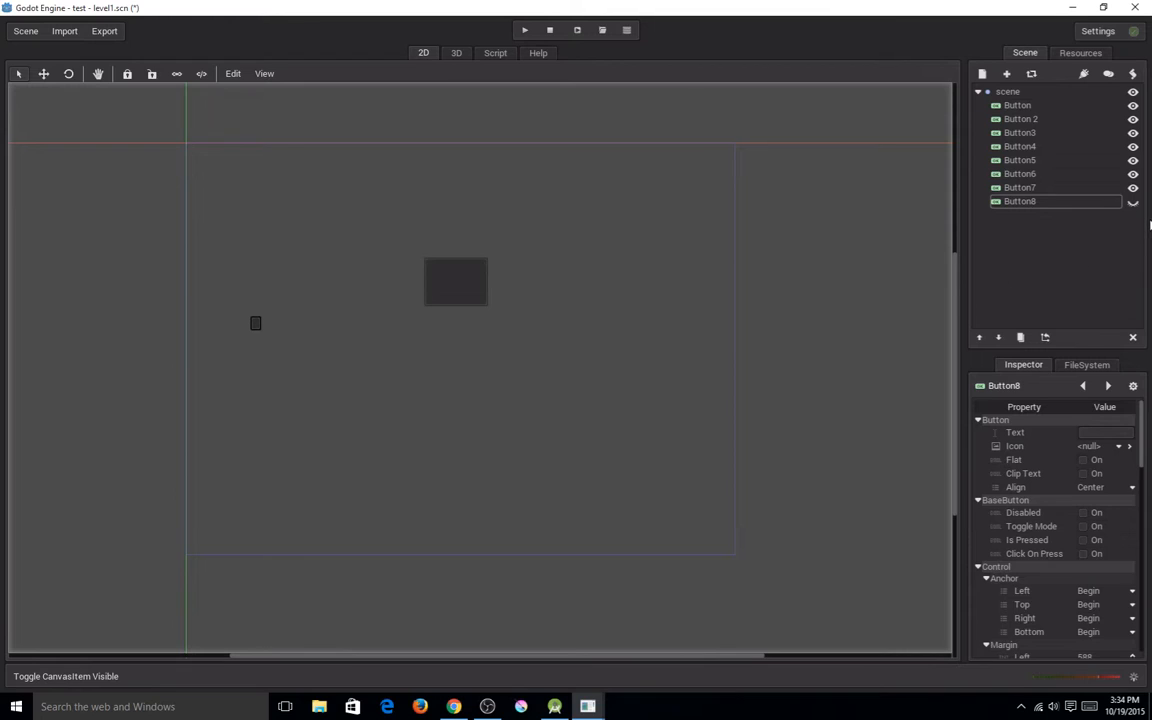
left_click(1134, 203)
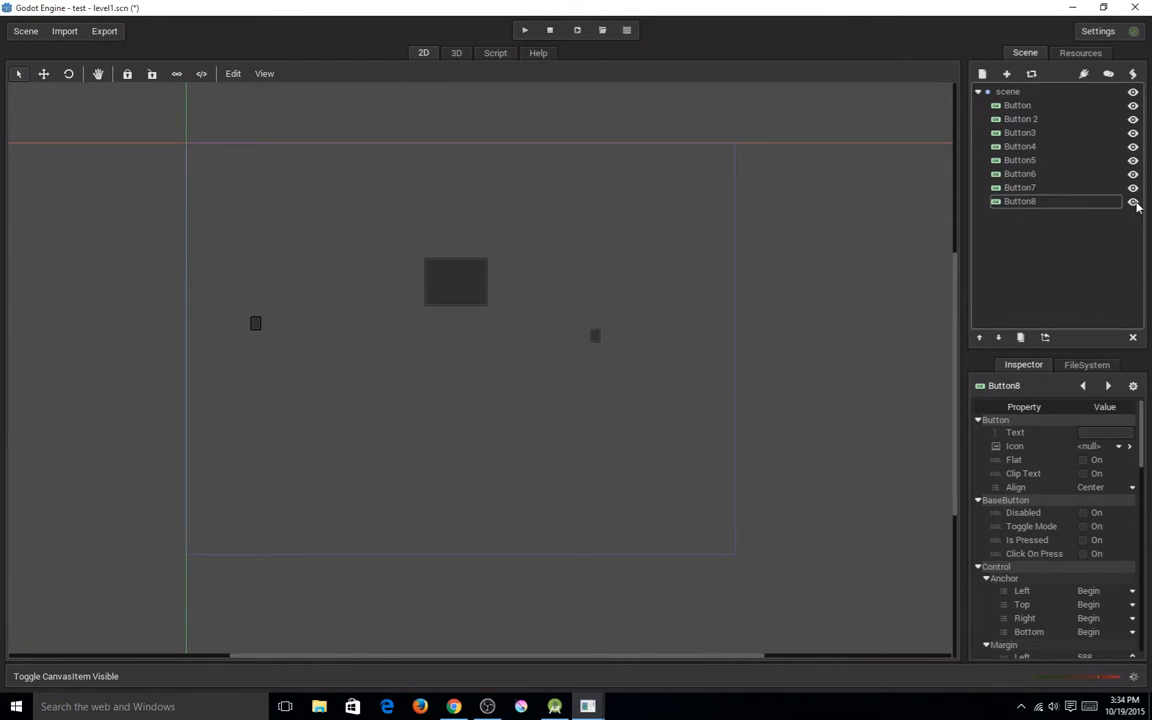
left_click(1134, 203)
left_click(1134, 203)
left_click_drag(596, 338, 616, 282)
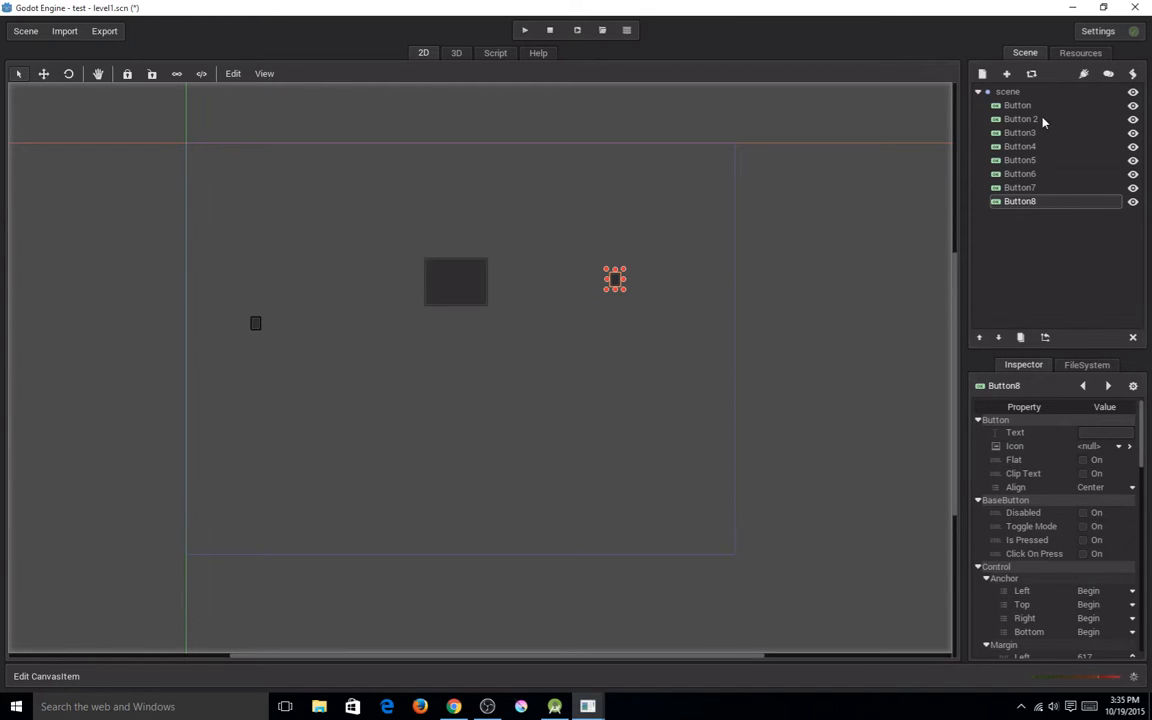
Delete the duplicate nodes Button8, Button7, Button6, Button5 and Button4 from the scene tree.
left_click(1133, 338)
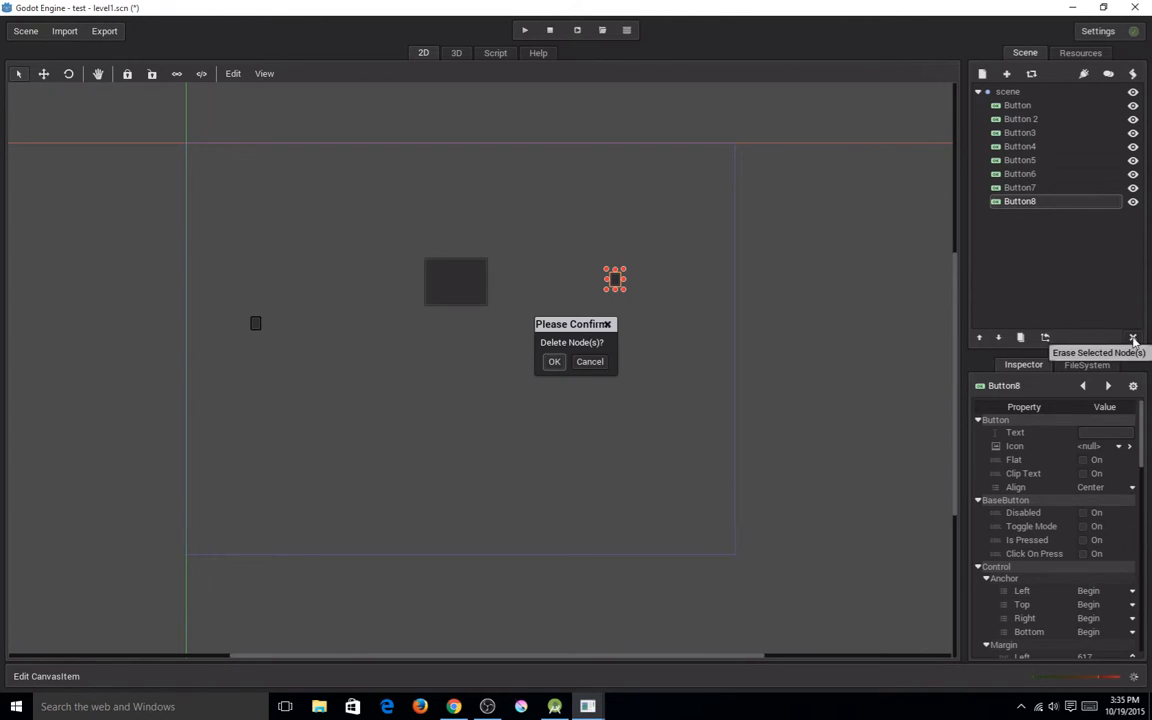
left_click(553, 362)
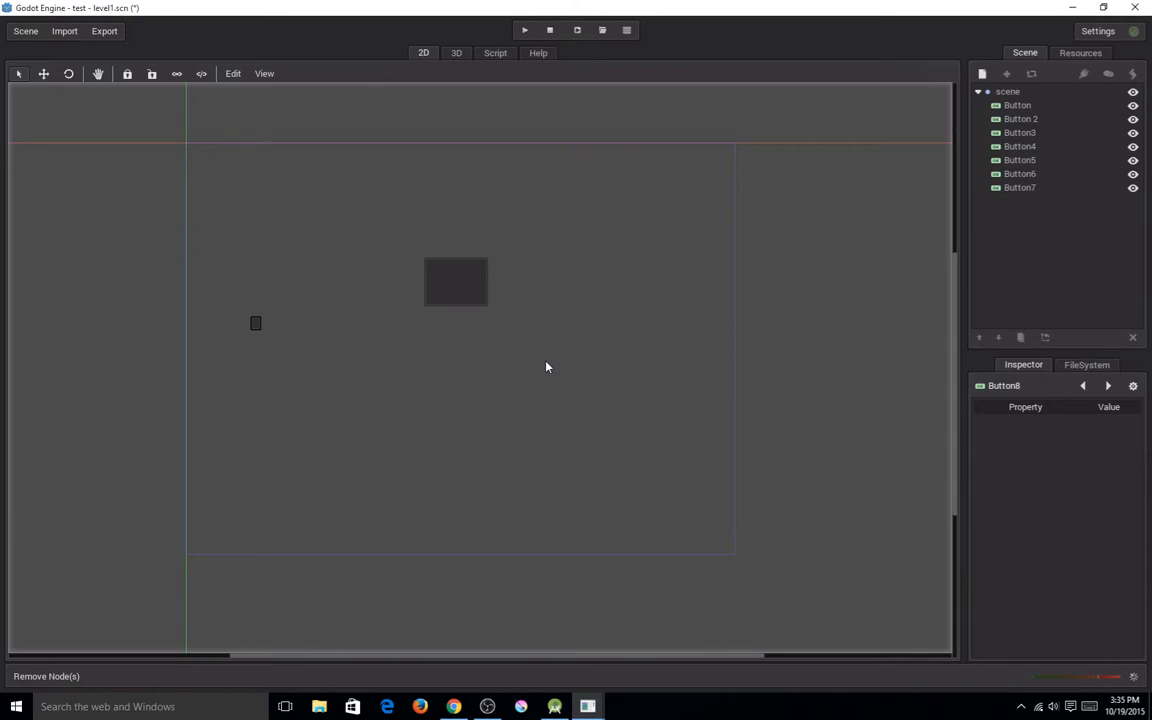
left_click(1059, 187)
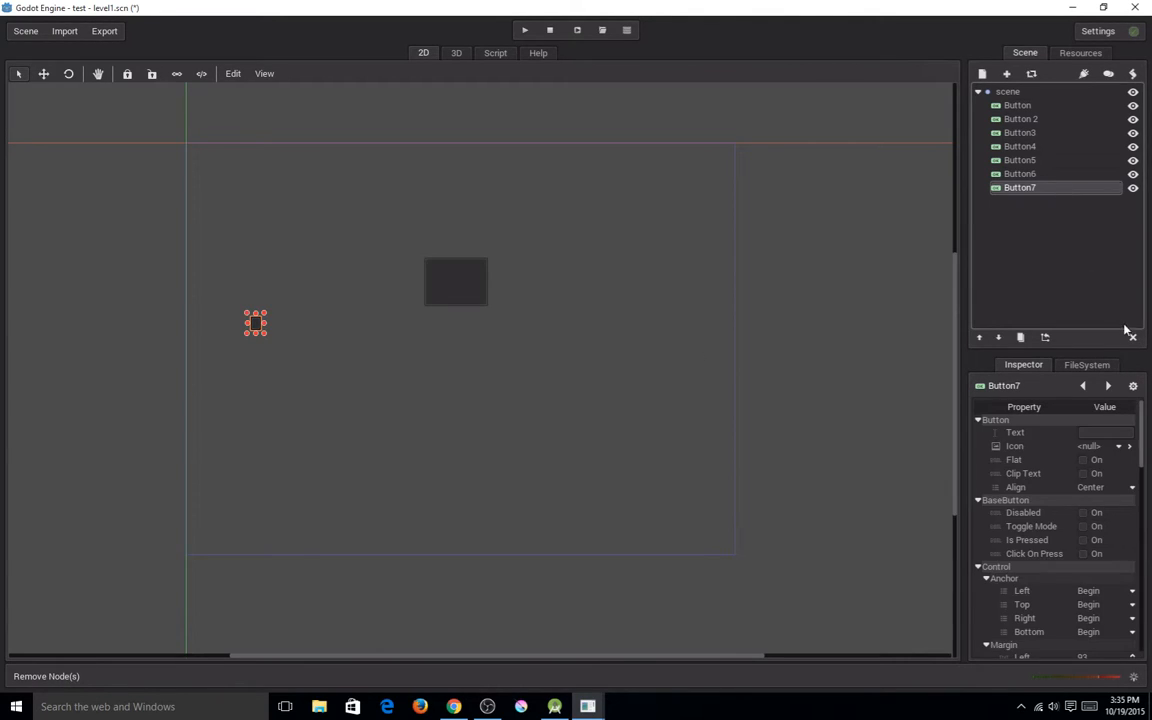
left_click(1133, 338)
left_click(553, 361)
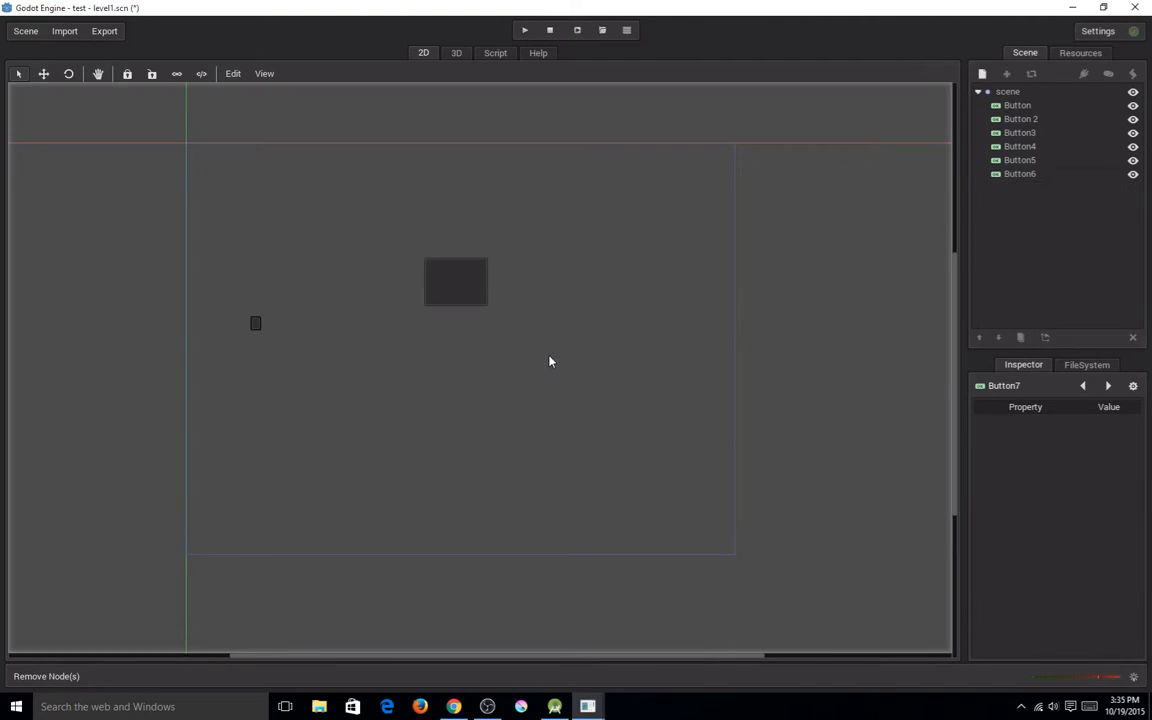
left_click(1055, 176)
left_click(1133, 338)
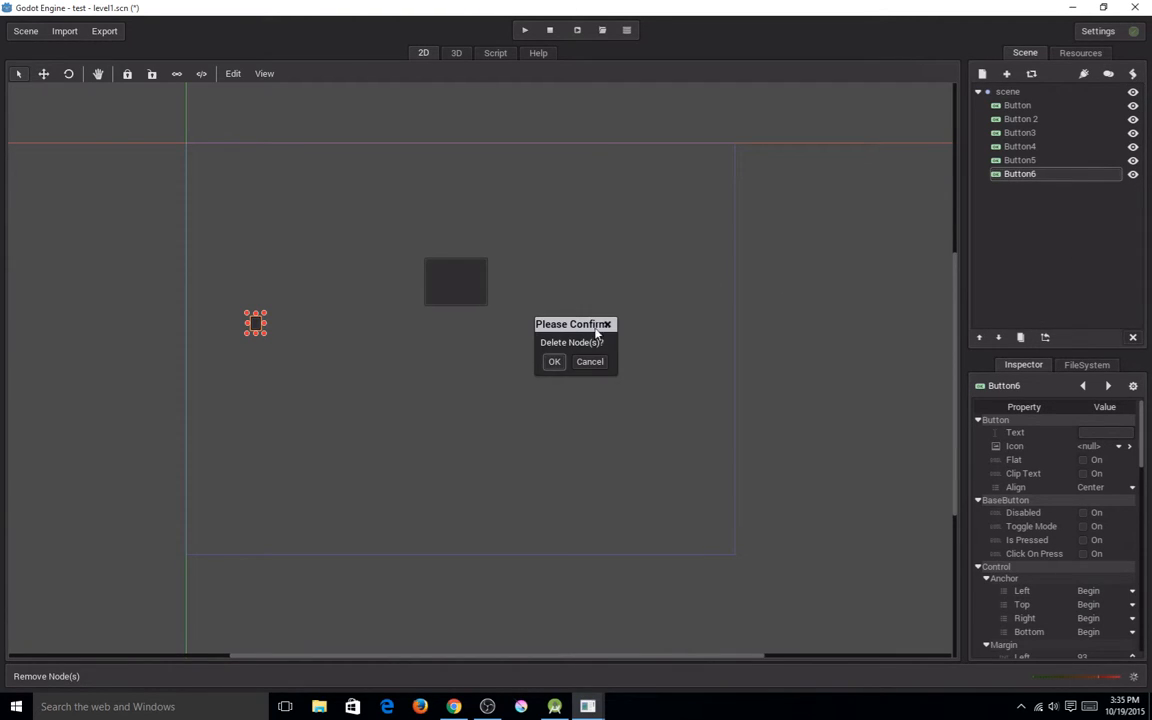
left_click(553, 361)
left_click(1040, 160)
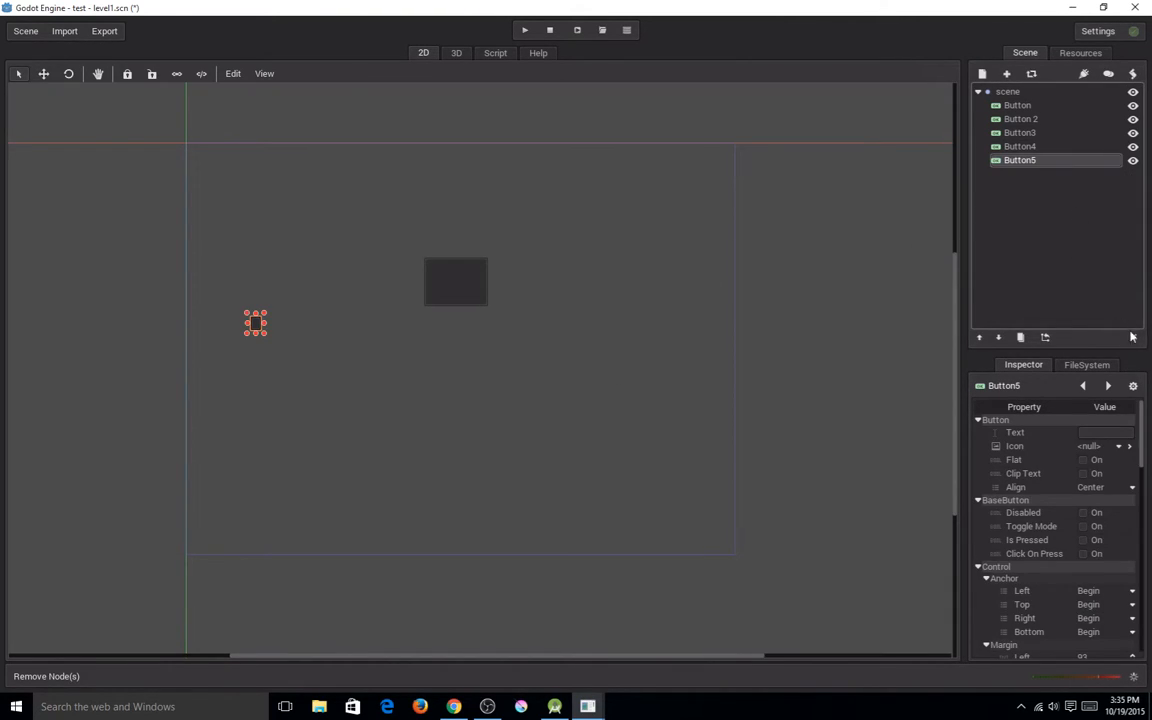
key("Delete")
left_click(553, 361)
left_click(1040, 146)
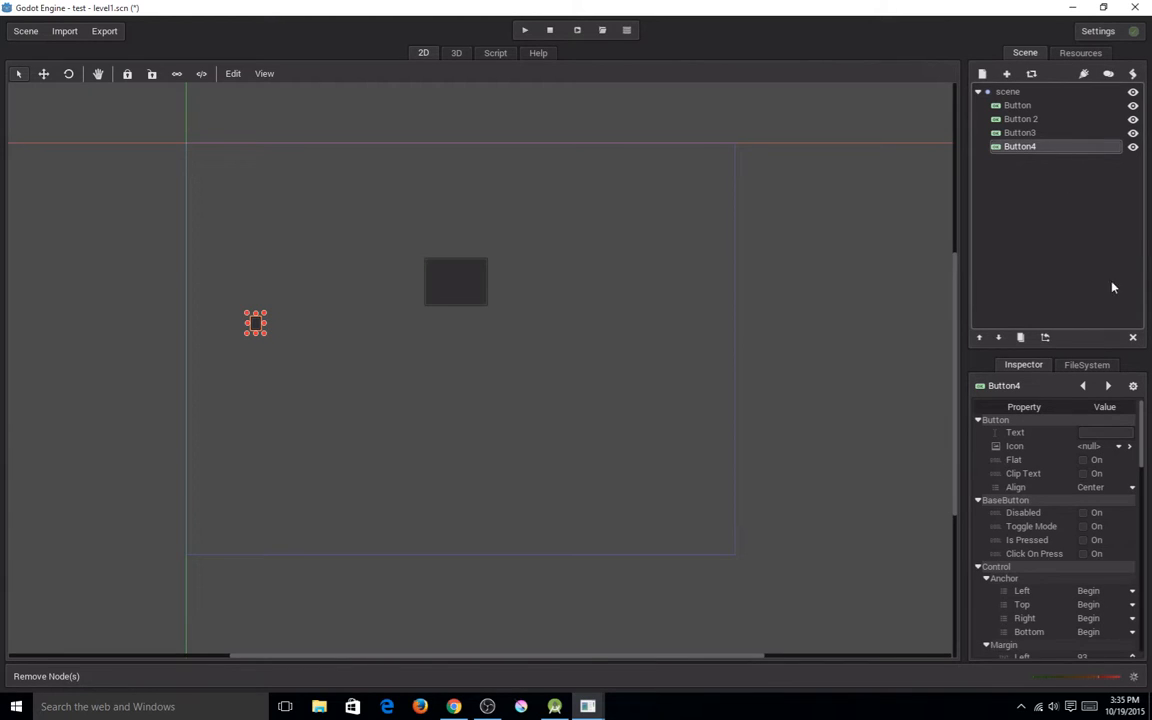
left_click(1130, 338)
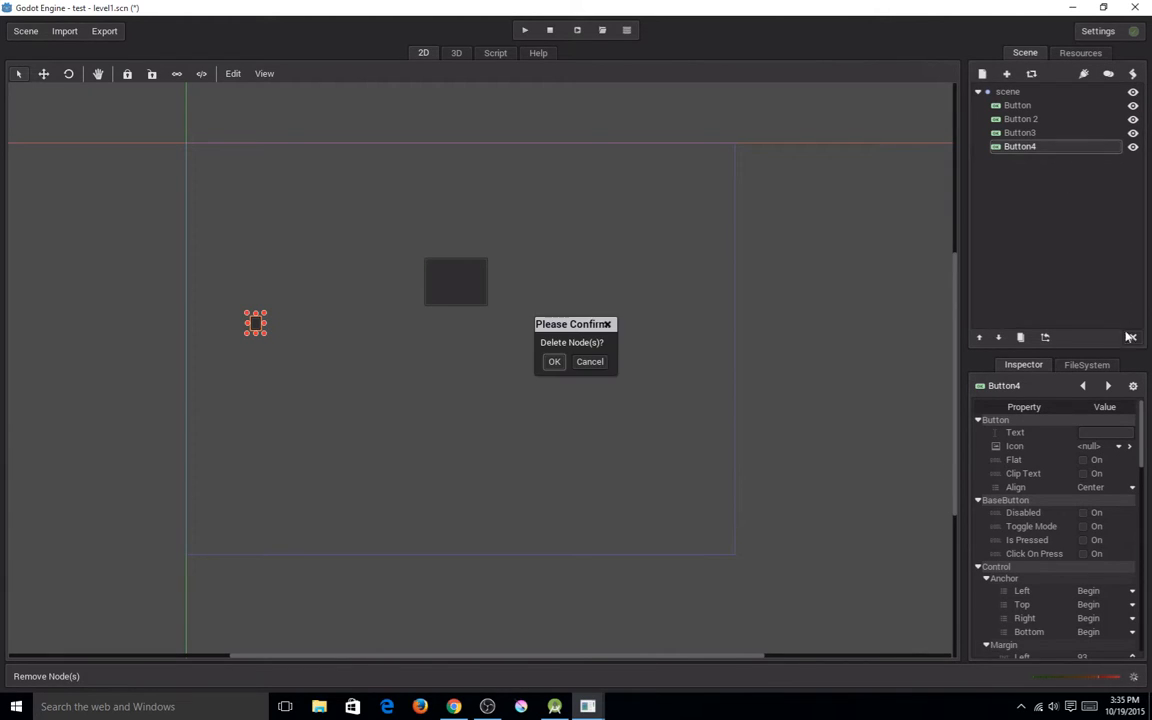
left_click(553, 361)
Move Button3 below the large button, to about position 452, 311, and select each of the three buttons in turn.
left_click_drag(257, 325, 505, 366)
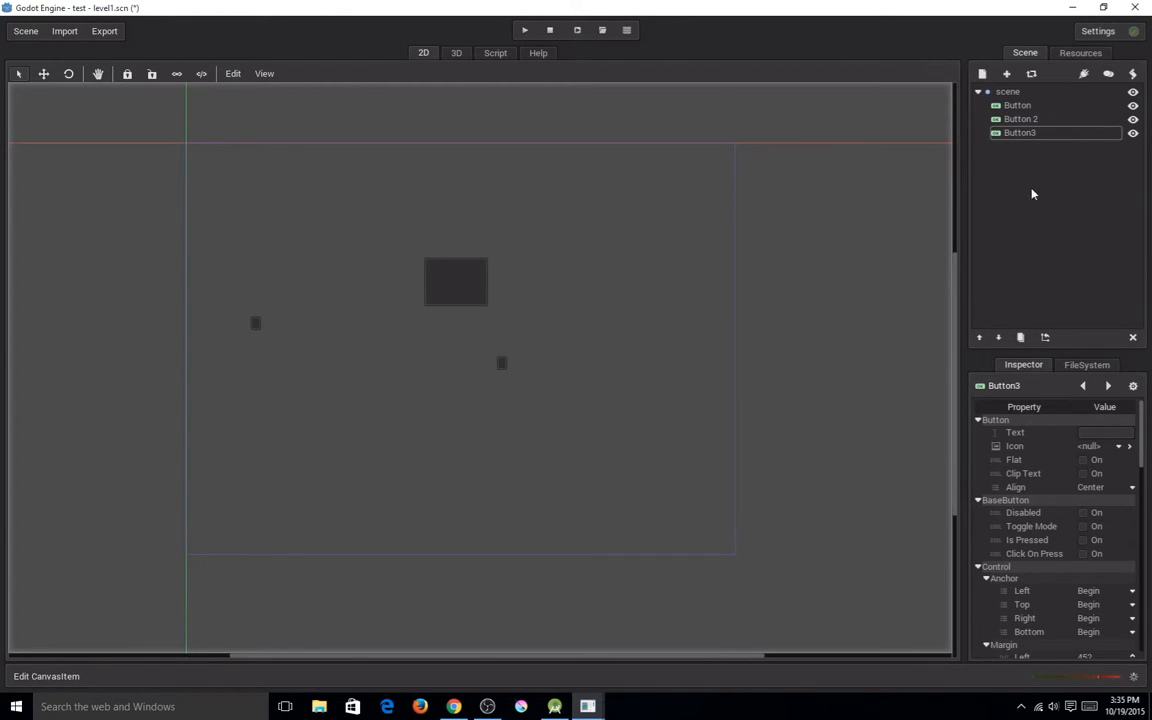
left_click(1033, 106)
left_click(1035, 119)
left_click(1035, 133)
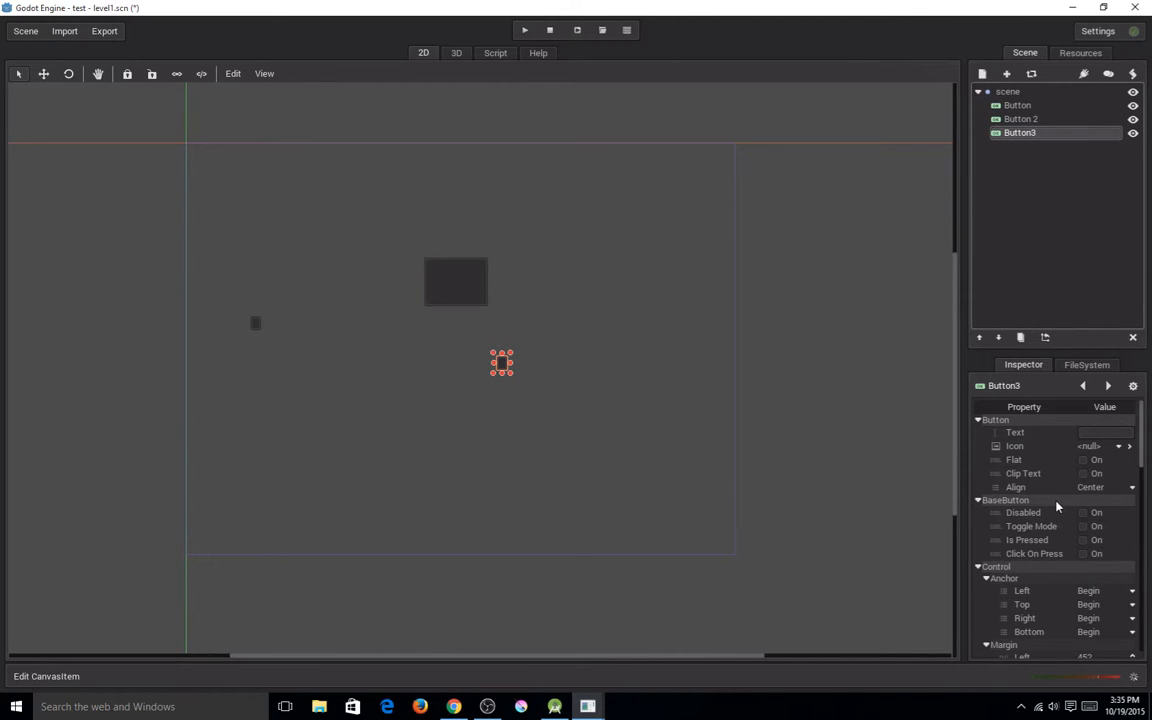
Examine the properties of Button3, from its text options to its margin and rect values.
scroll(1042, 514, "down", 10)
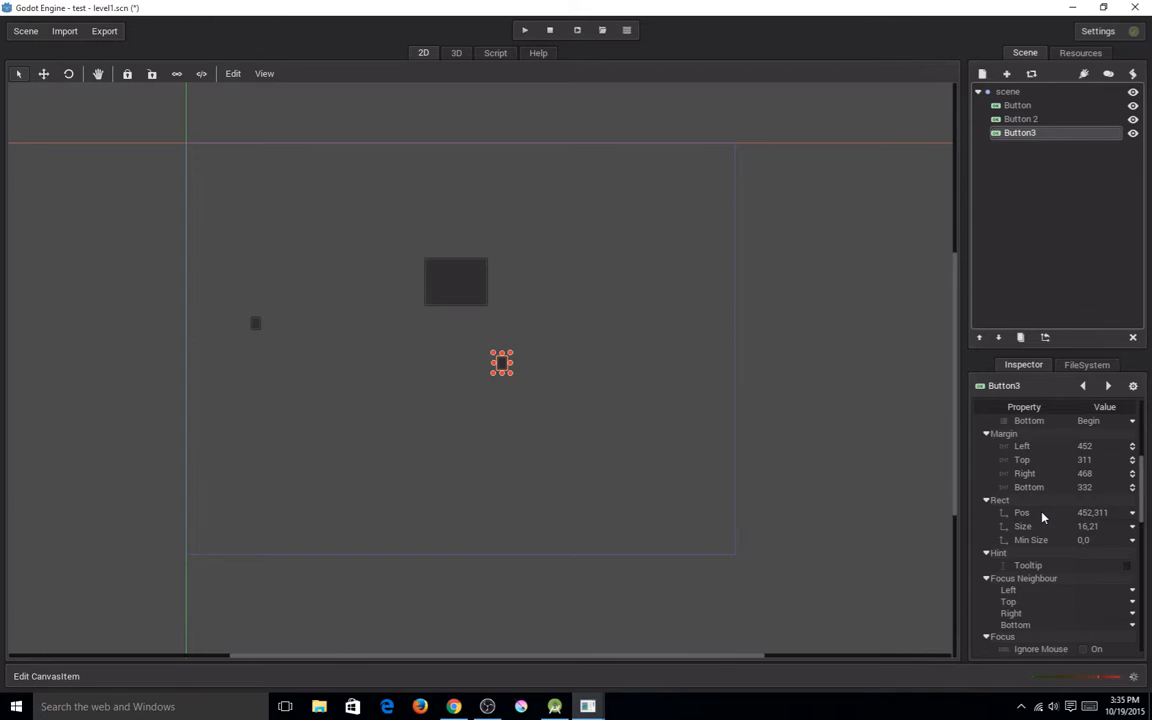
scroll(1042, 517, "up", 10)
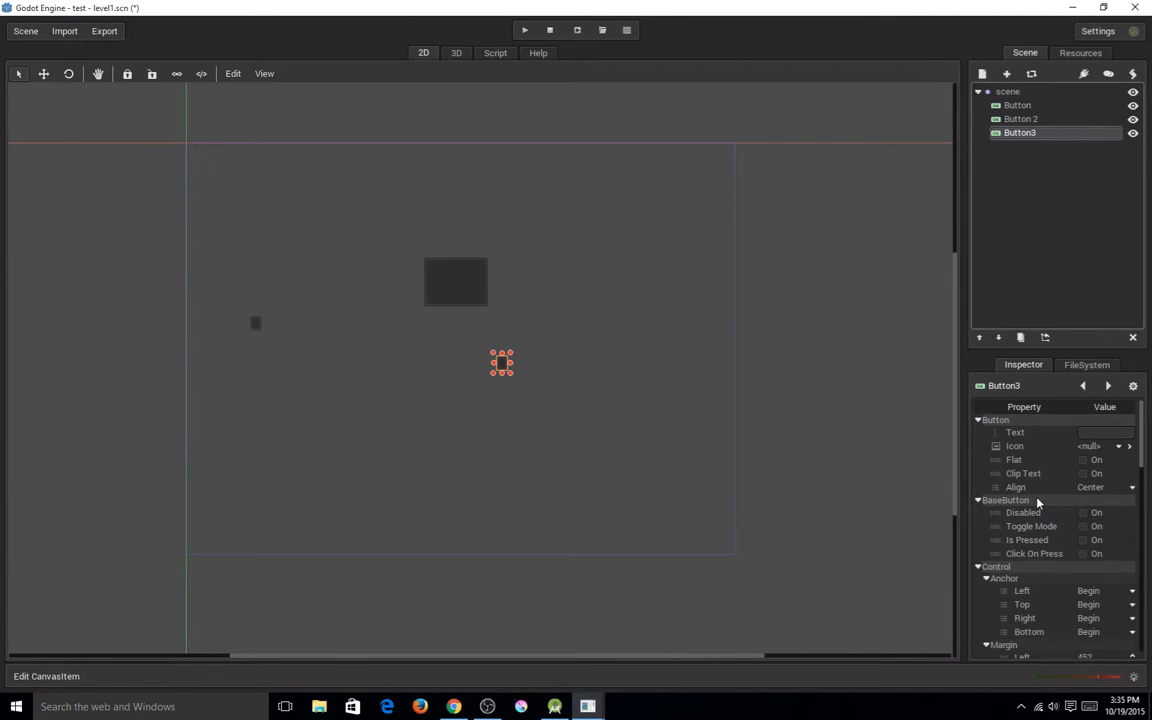
scroll(1040, 503, "down", 5)
scroll(1042, 504, "up", 3)
scroll(1042, 503, "up", 3)
Set the large button's text to "Start" and move it slightly, to a left margin of about 371 and top of about 157.
left_click(442, 283)
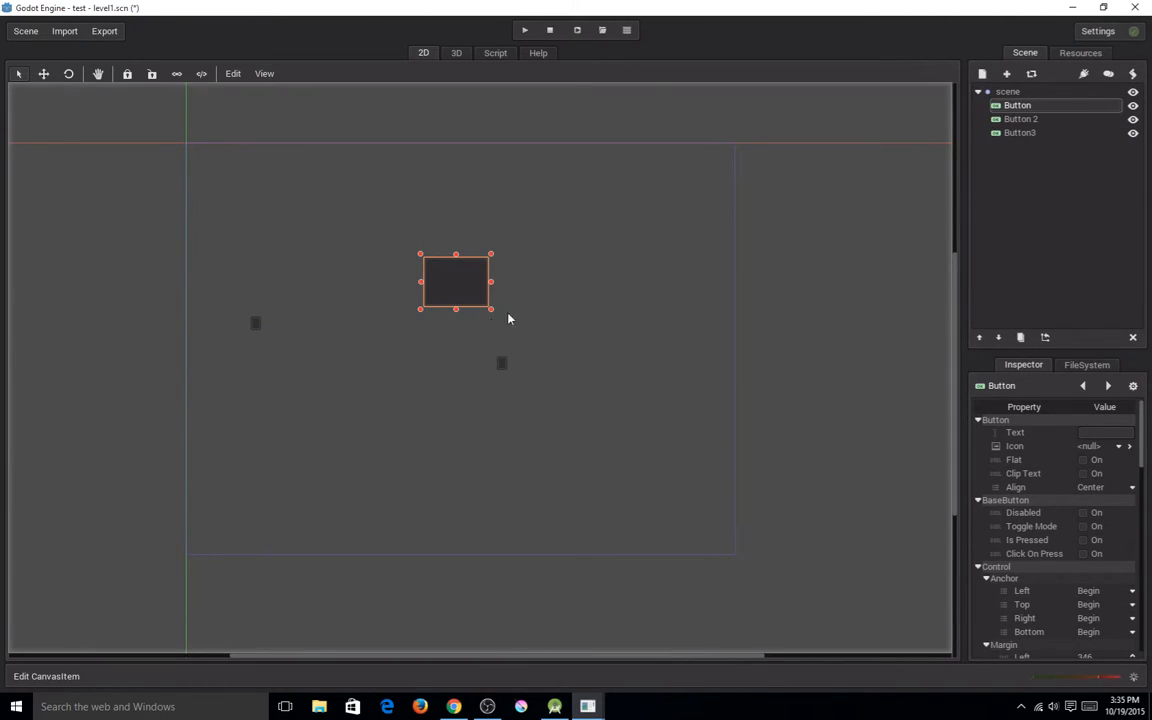
left_click(1100, 432)
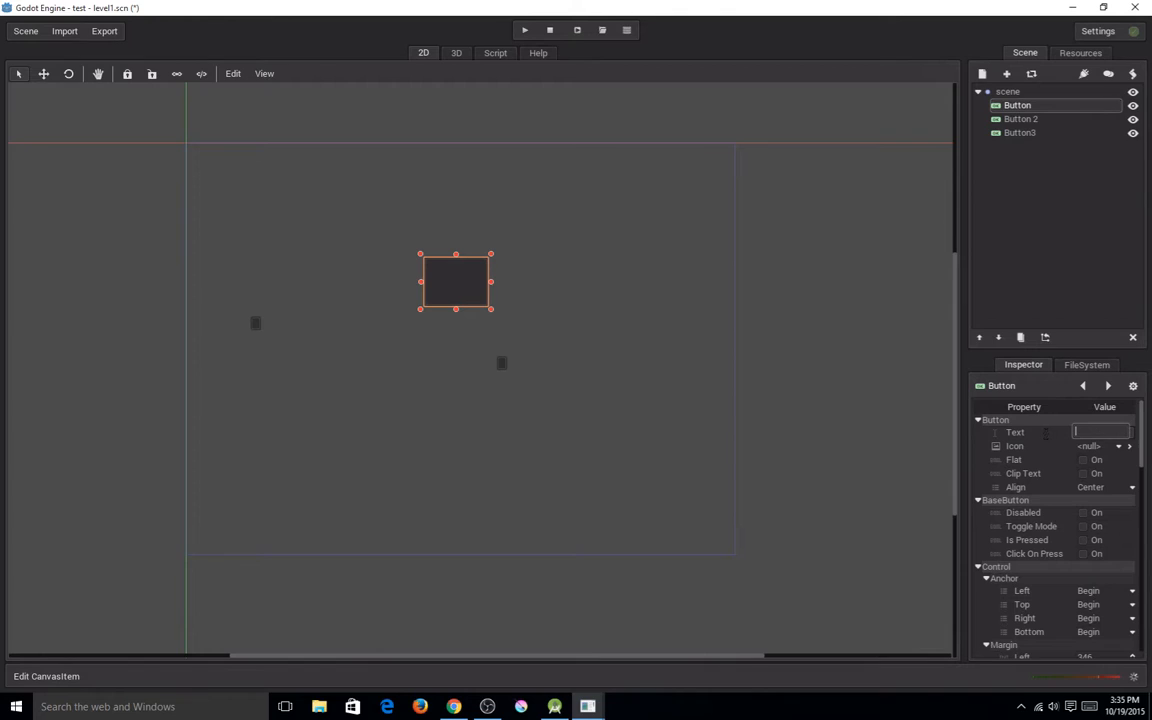
type("Start")
key("Return")
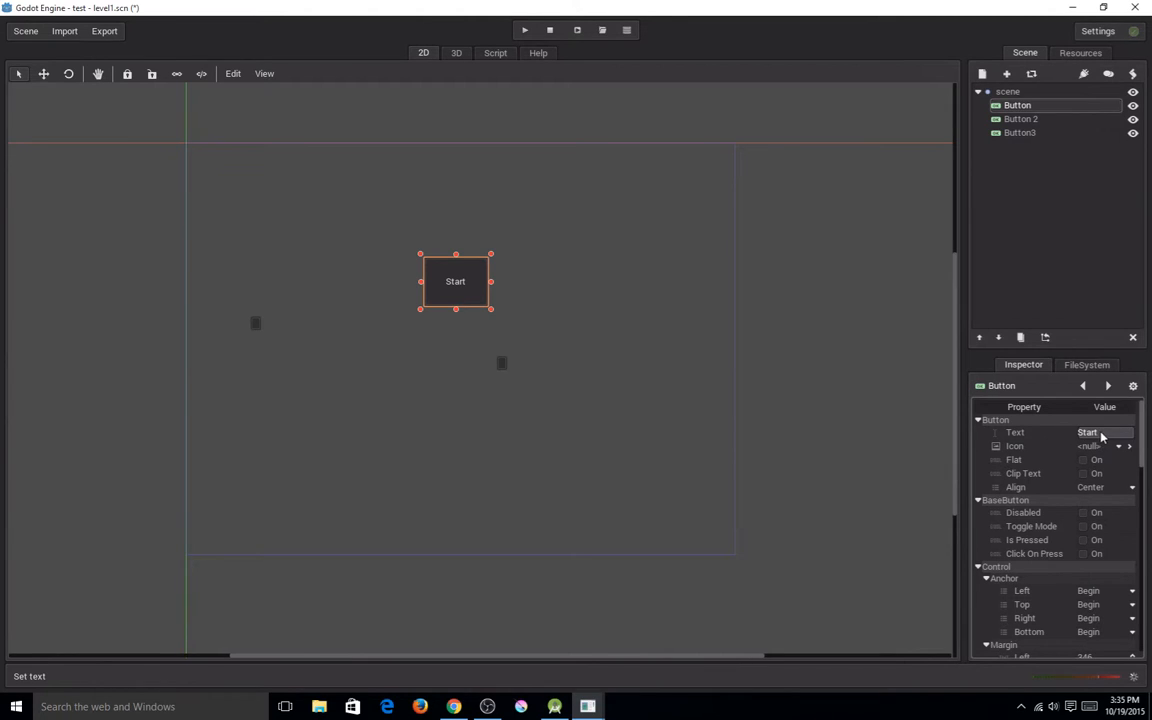
mouse_move(480, 298)
left_mouse_down()
mouse_move(503, 315)
mouse_move(485, 292)
mouse_move(497, 291)
left_mouse_up()
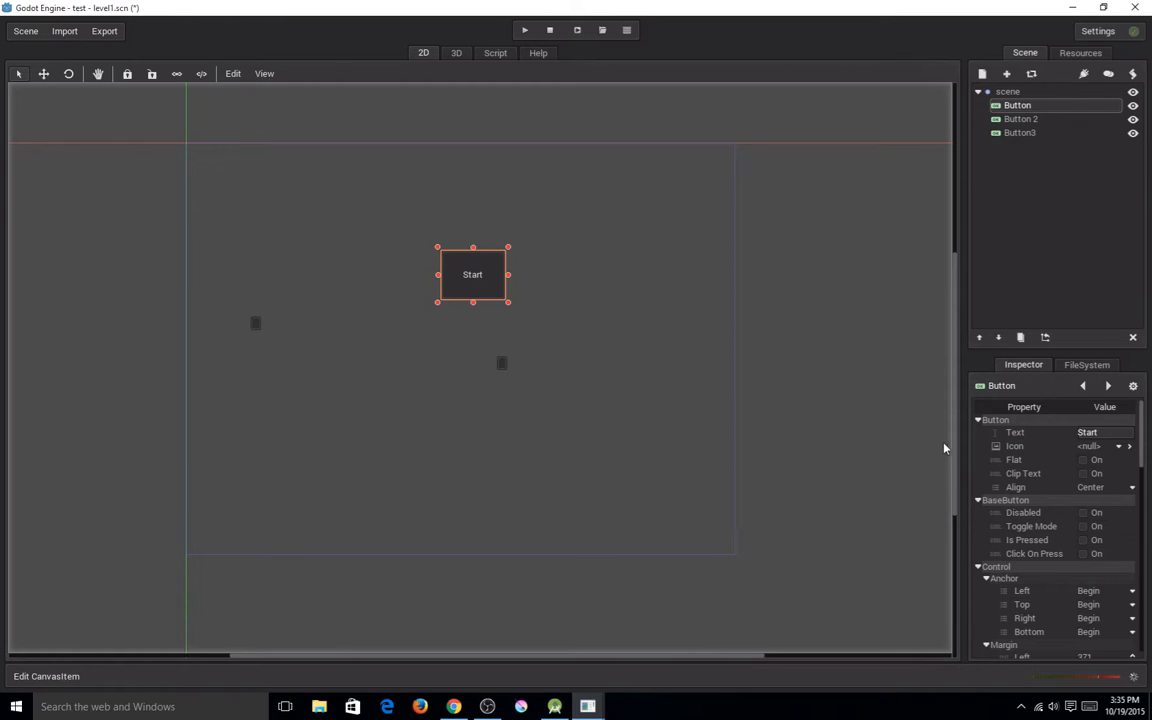
Try the Left and Right text alignments on the Start button and restore the alignment to Center.
left_click(1104, 487)
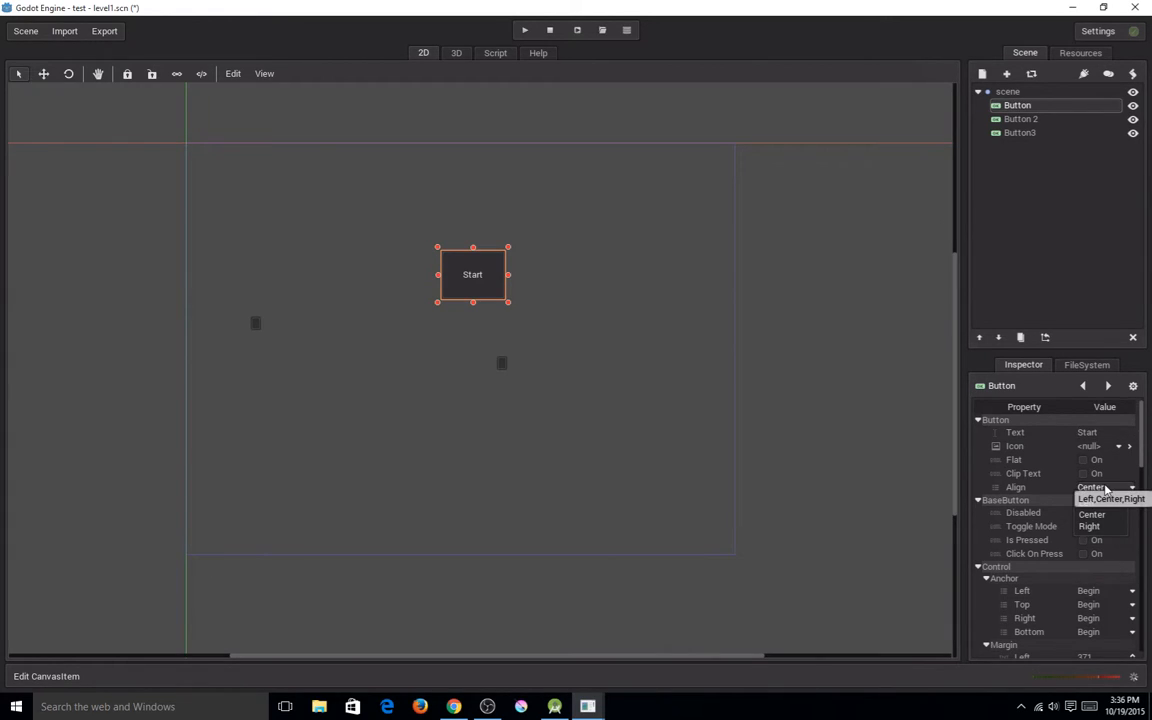
left_click(1088, 502)
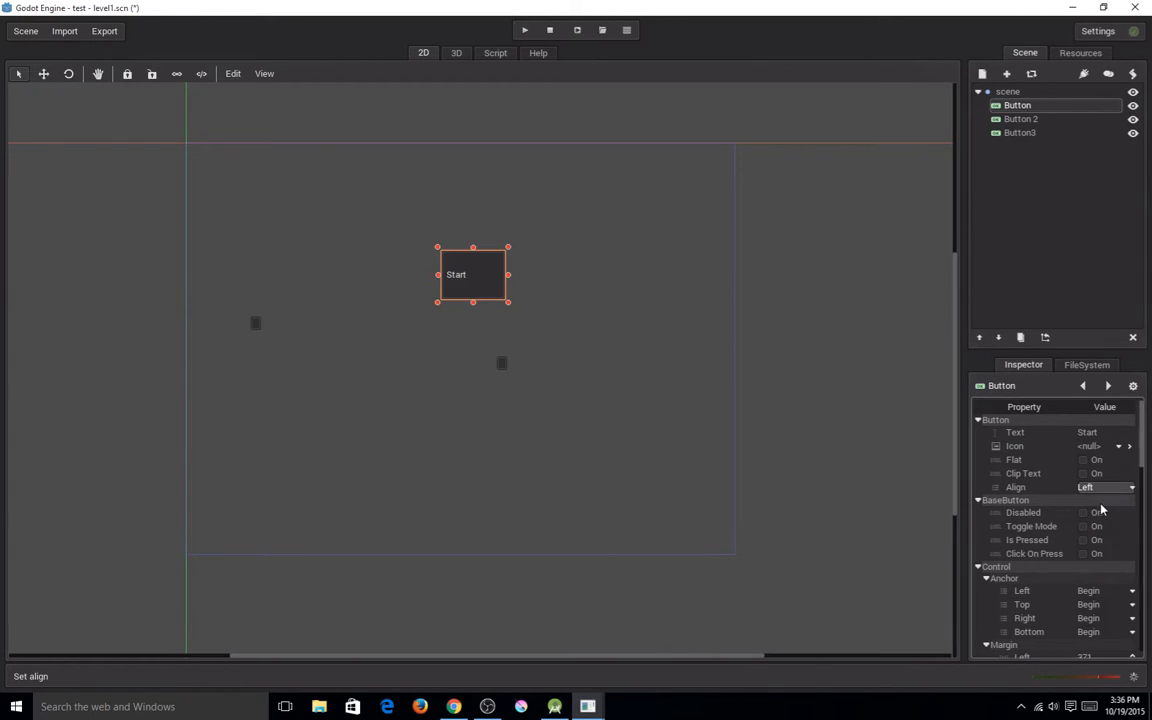
left_click(1095, 488)
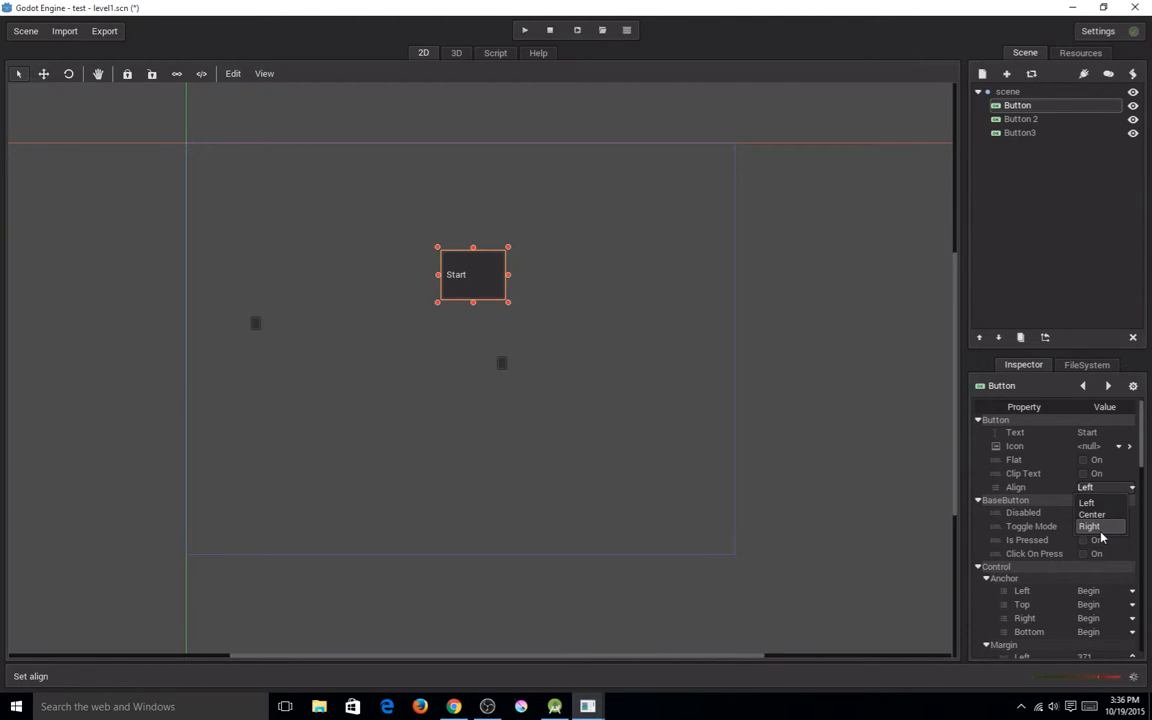
left_click(1089, 526)
left_click(1113, 488)
left_click(1108, 512)
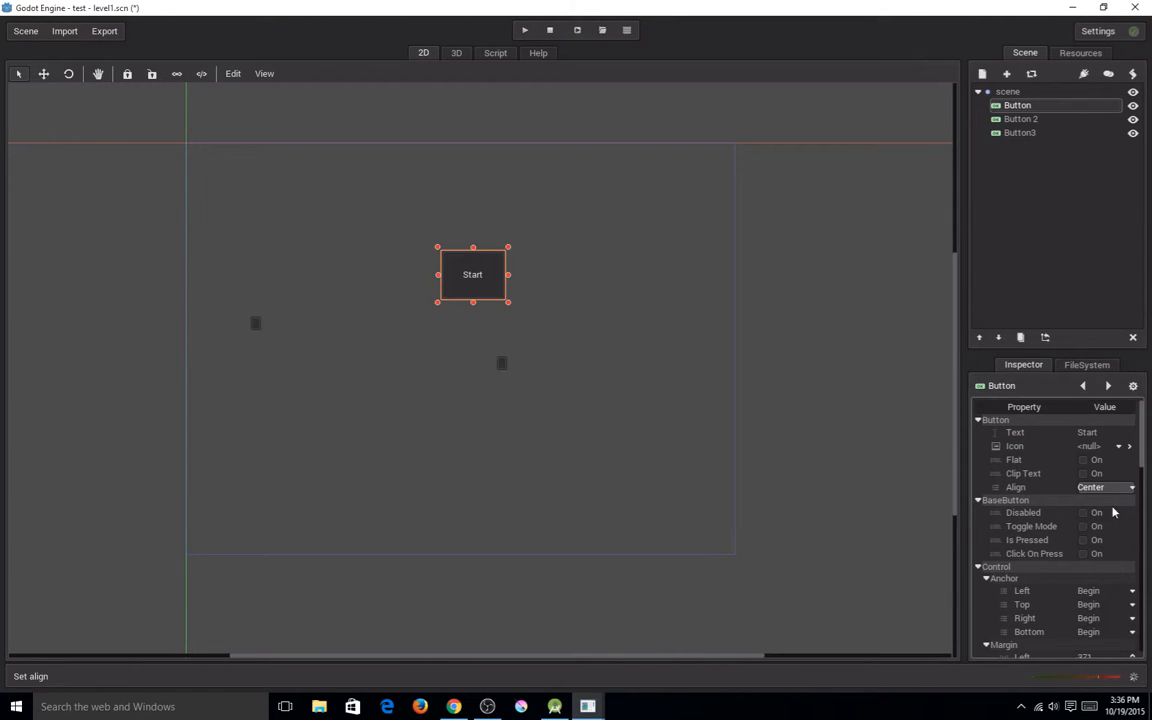
Examine the Start button's remaining properties, and select Button 2, the Start button and the root node "scene" in turn.
scroll(985, 489, "down", 2)
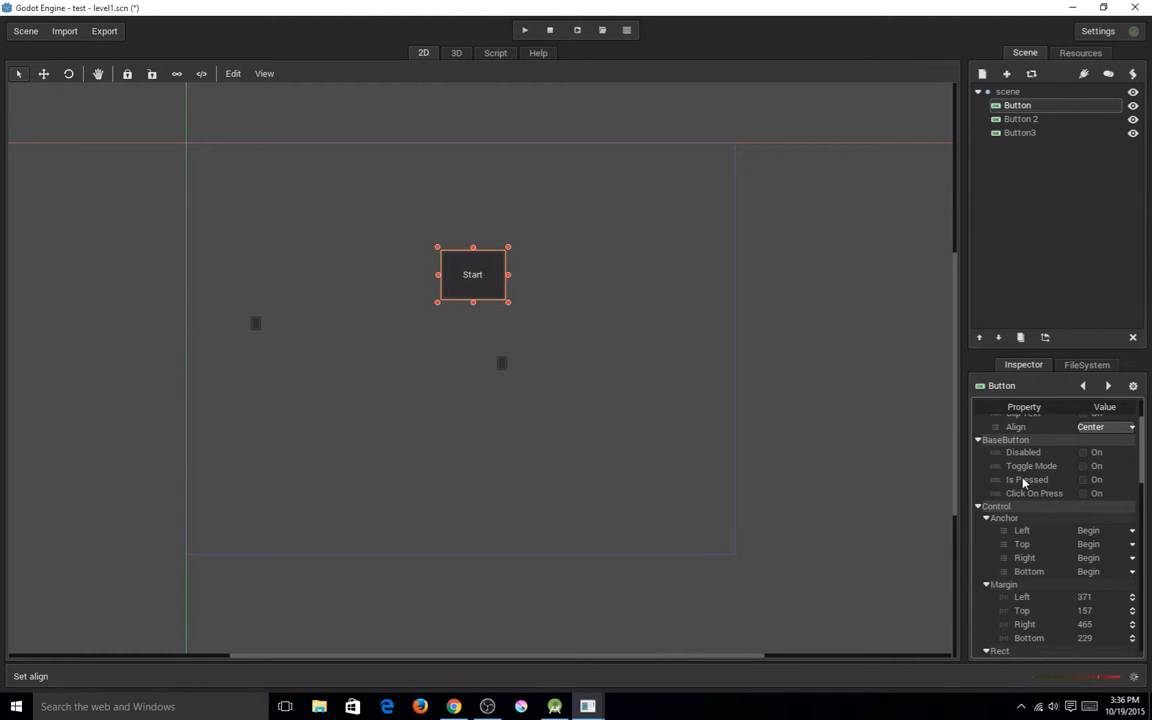
scroll(1010, 480, "down", 3)
scroll(1003, 481, "up", 5)
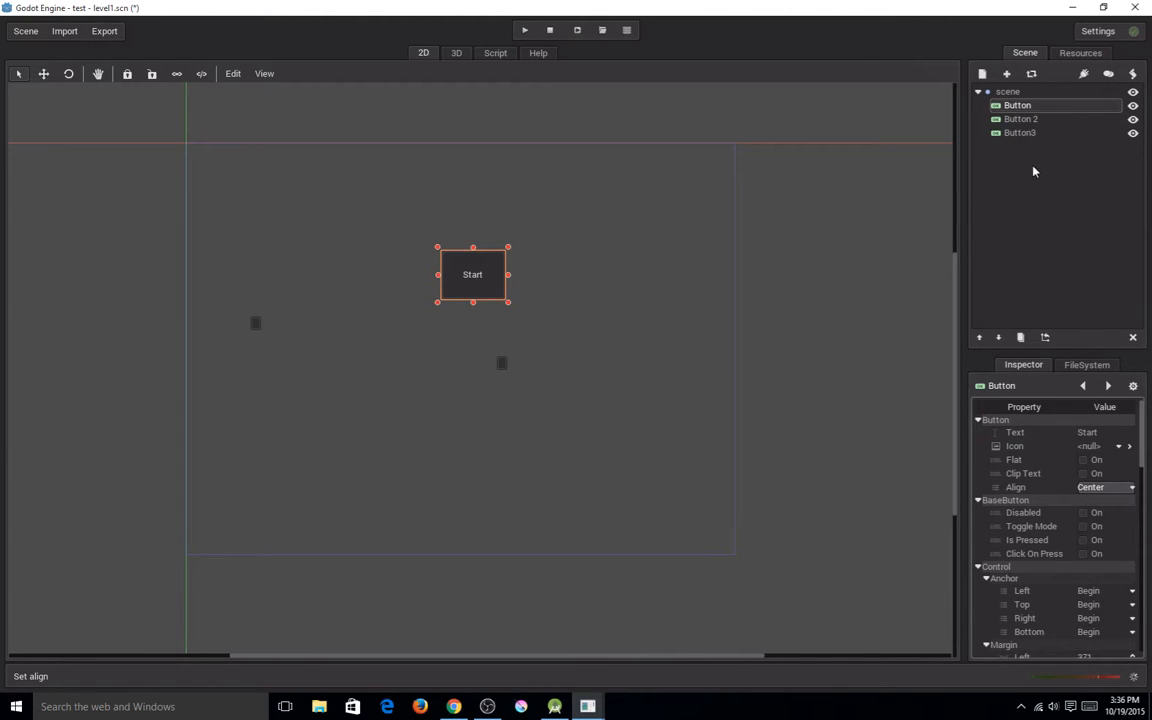
left_click(1021, 119)
left_click(1019, 105)
left_click(1018, 92)
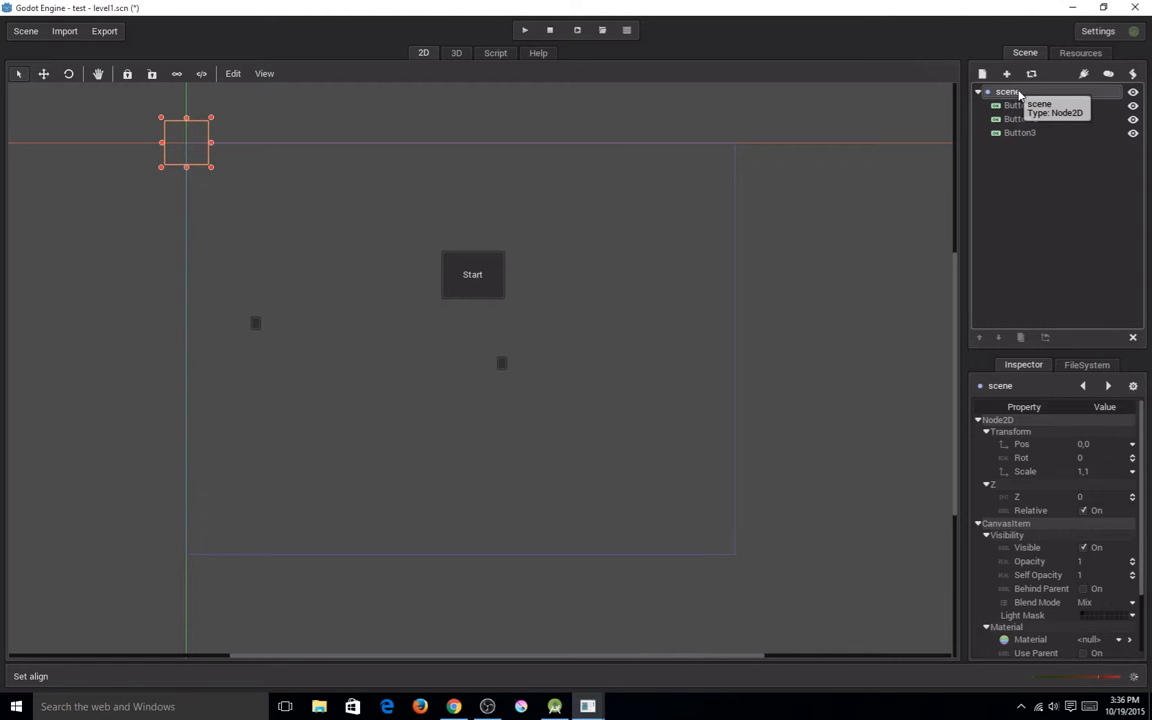
Search the new node types for "kin" and highlight KinematicBody2D.
left_click(982, 74)
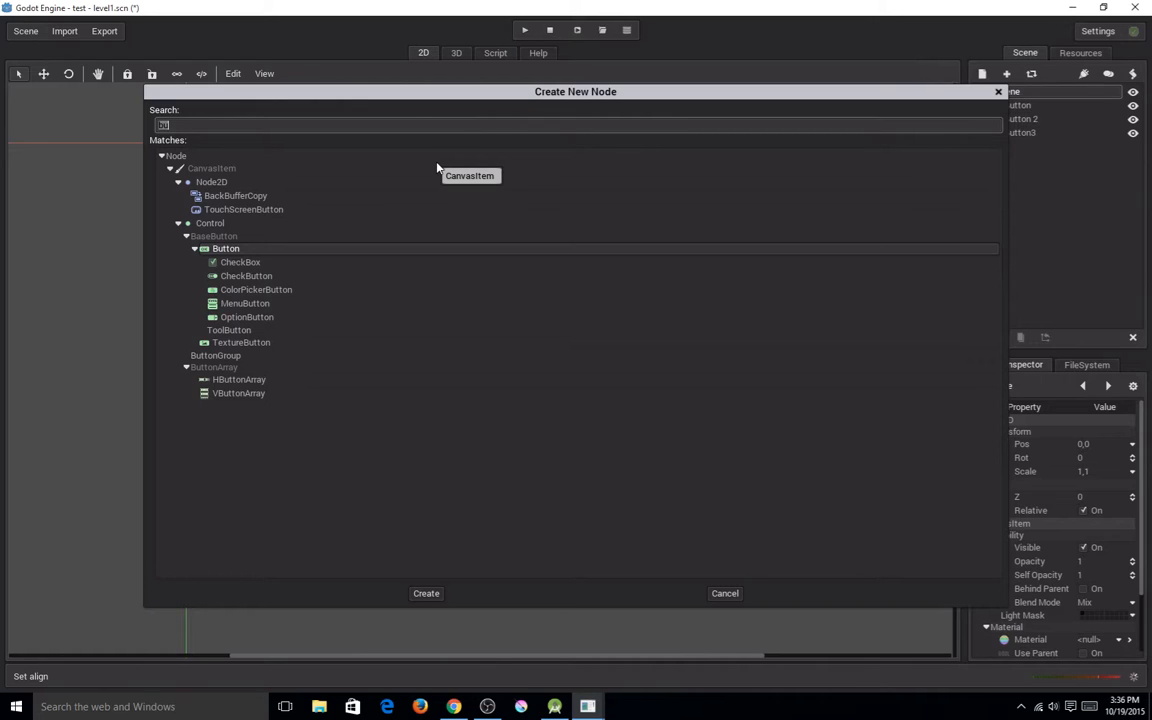
type("kin")
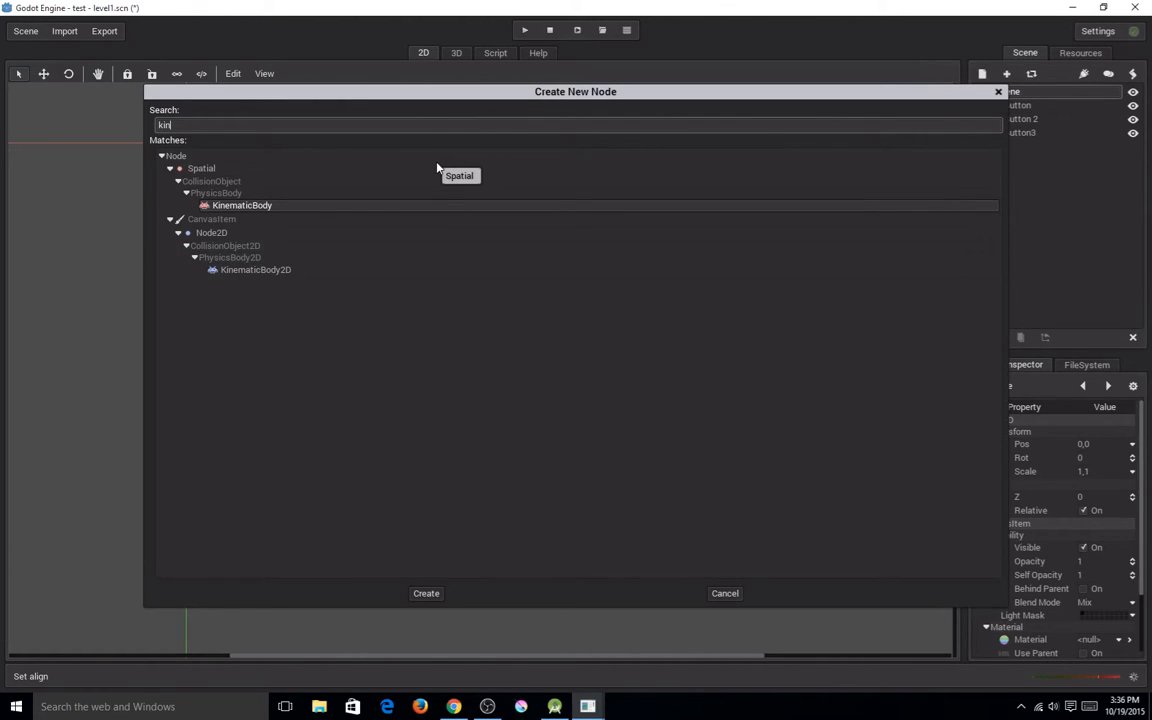
left_click(316, 268)
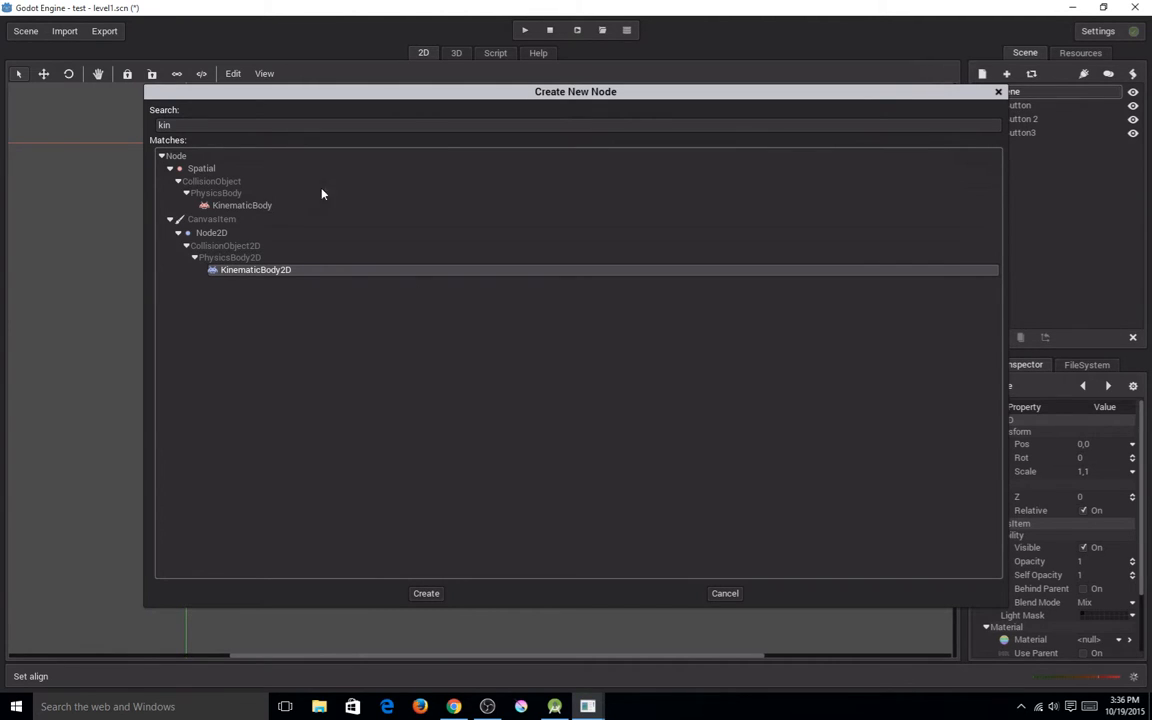
Search the node types for "rig", look at the RigidBody2D, RigidBody and Spatial entries, and close the node list without creating anything.
double_click(219, 123)
type("rig")
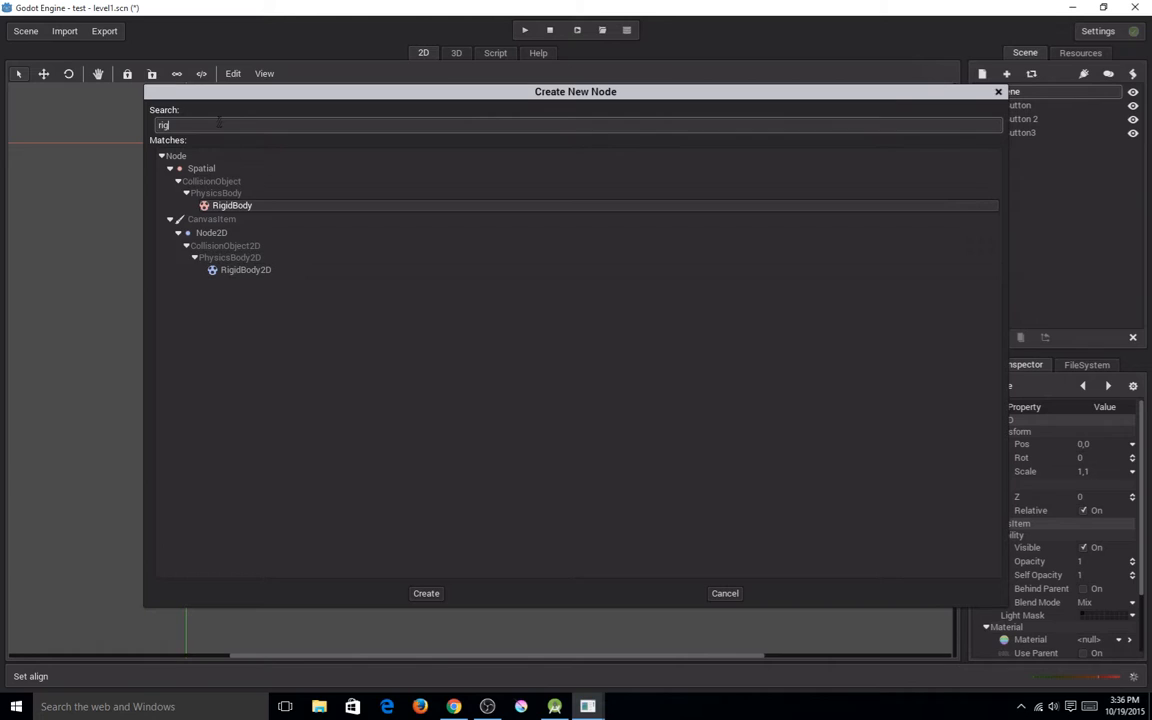
left_click(262, 272)
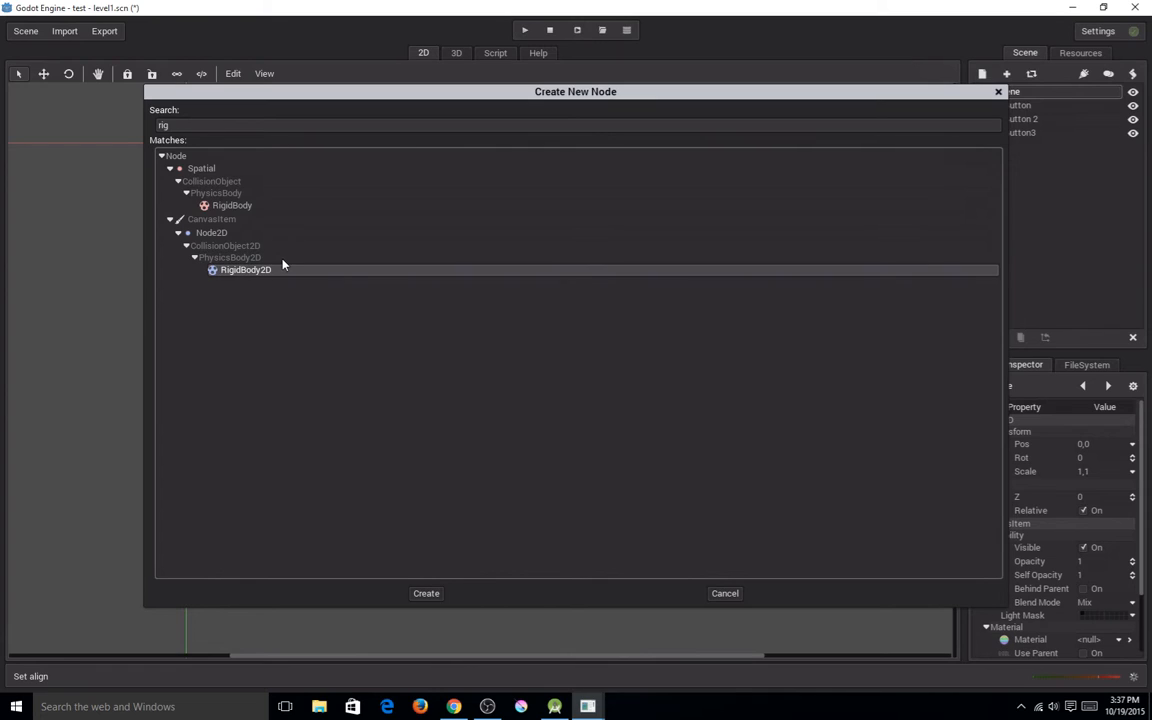
left_click(254, 206)
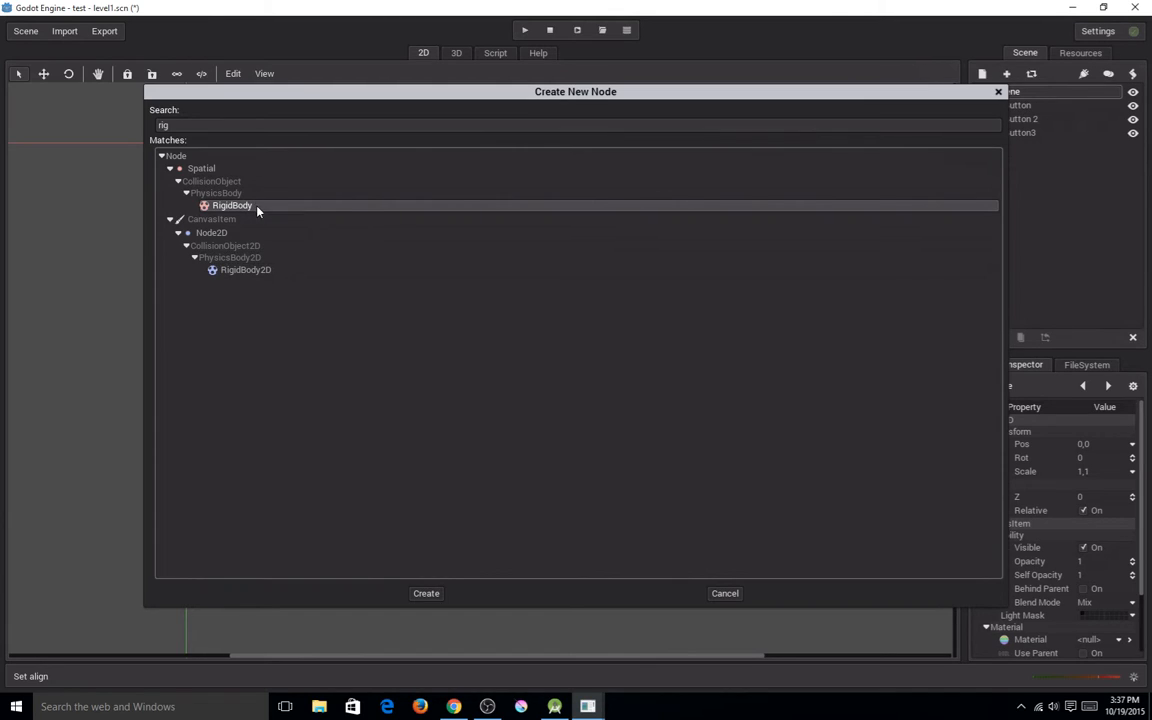
left_click(210, 170)
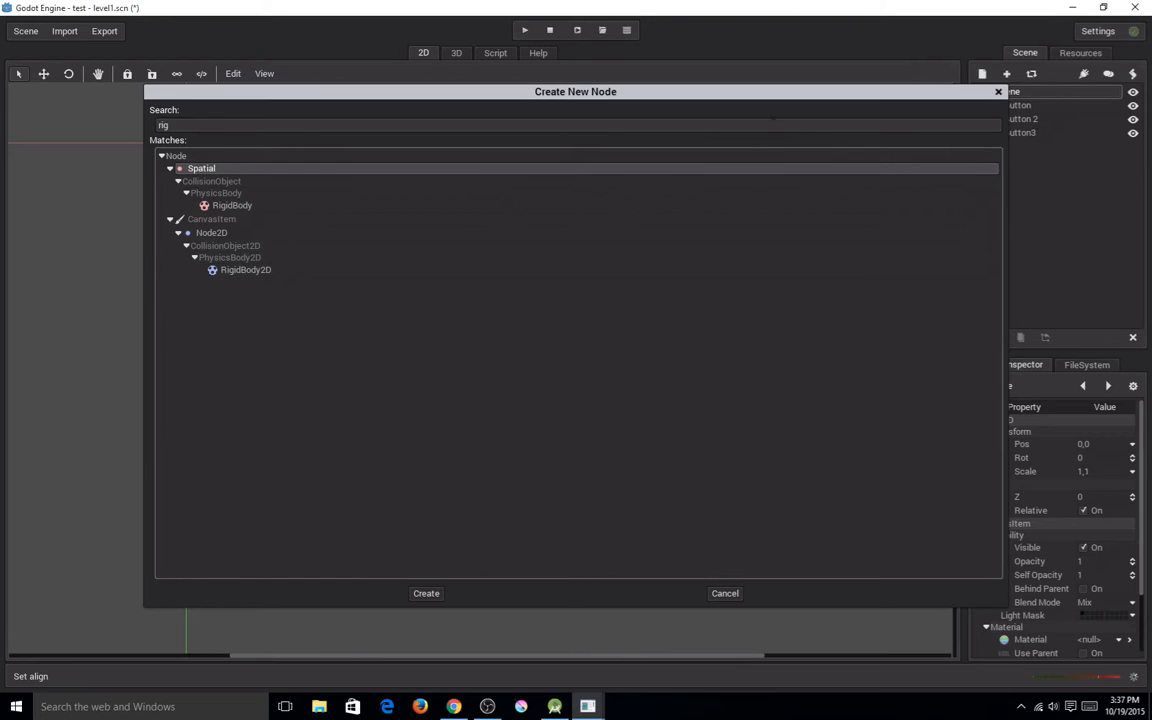
left_click_drag(789, 94, 738, 91)
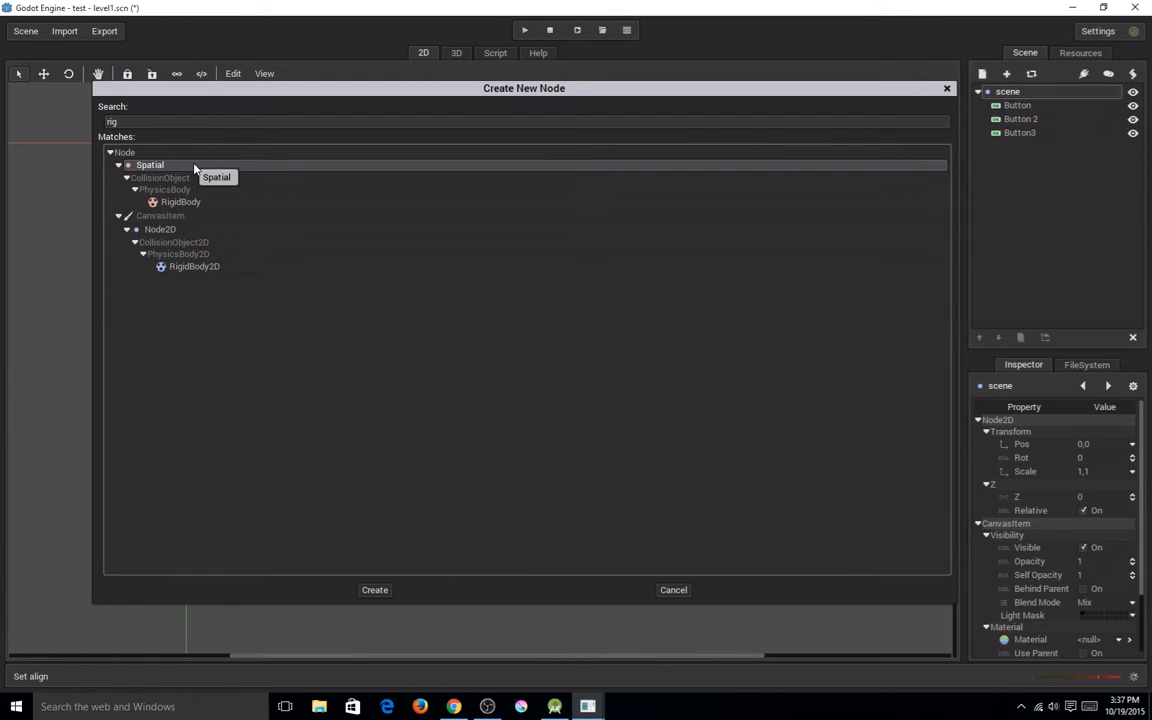
left_click(673, 589)
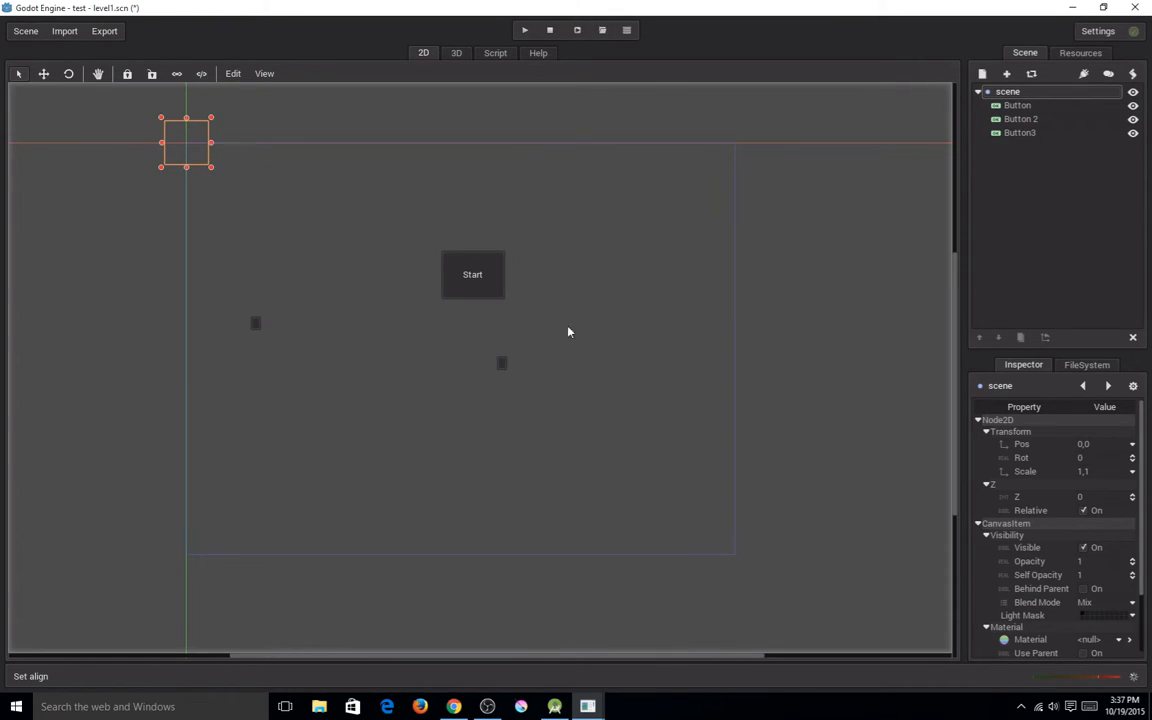
Switch to the 3D workspace and add a Spatial node under the root node "scene".
left_click(459, 55)
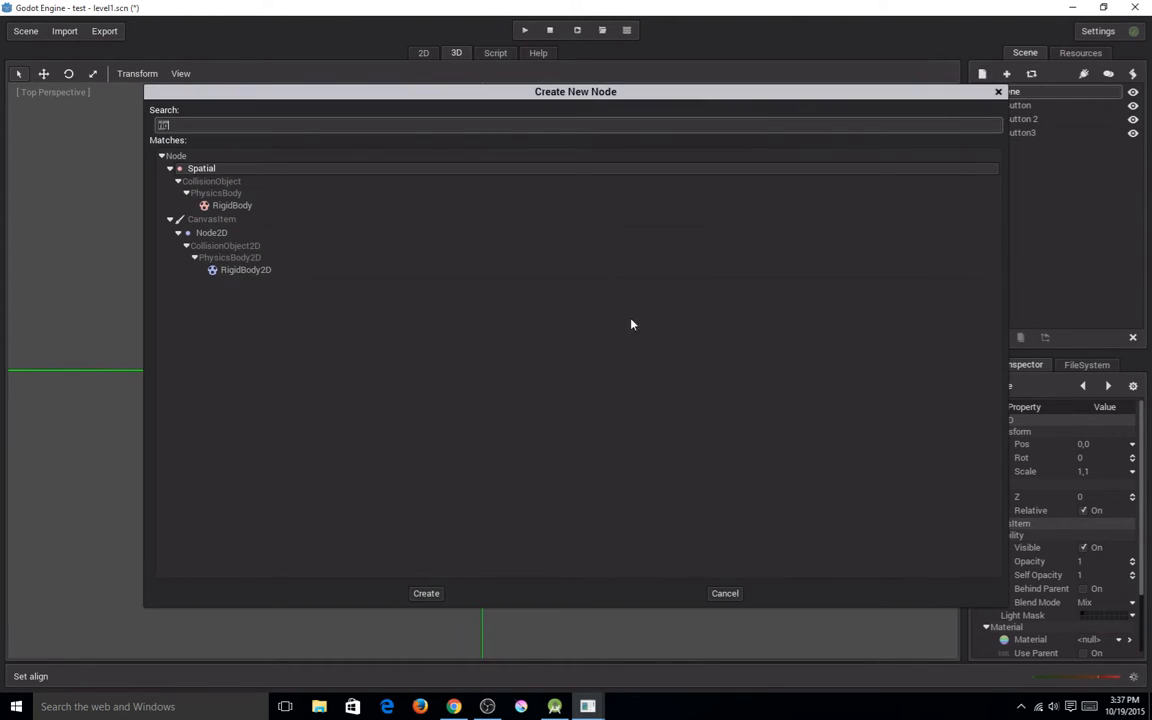
left_click(240, 177)
left_click(427, 594)
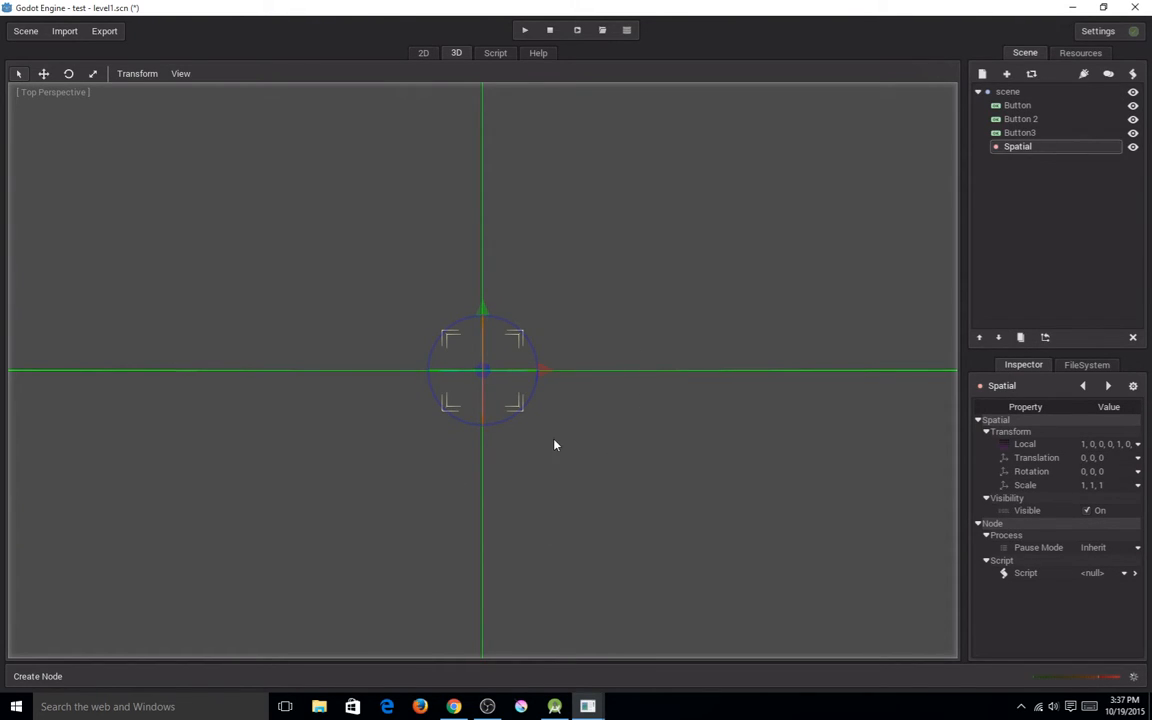
middle_click_drag(555, 481, 605, 492)
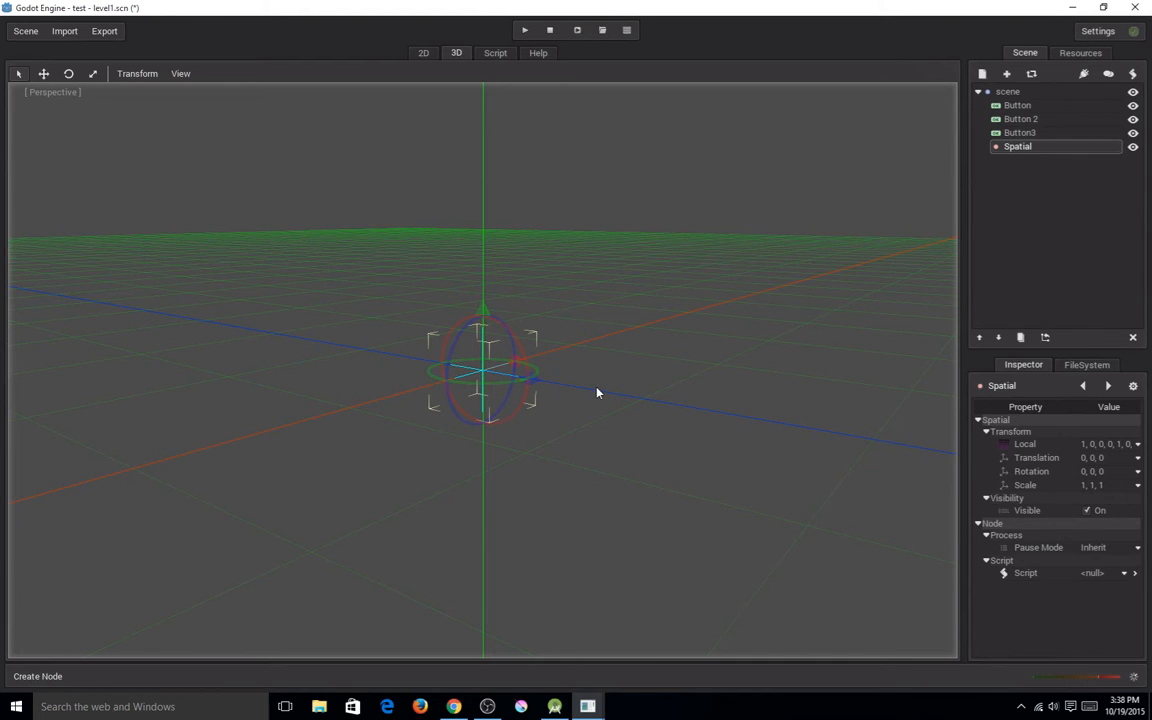
mouse_move(597, 392)
middle_mouse_down()
mouse_move(591, 414)
mouse_move(485, 402)
mouse_move(350, 338)
mouse_move(514, 342)
mouse_move(595, 410)
middle_mouse_up()
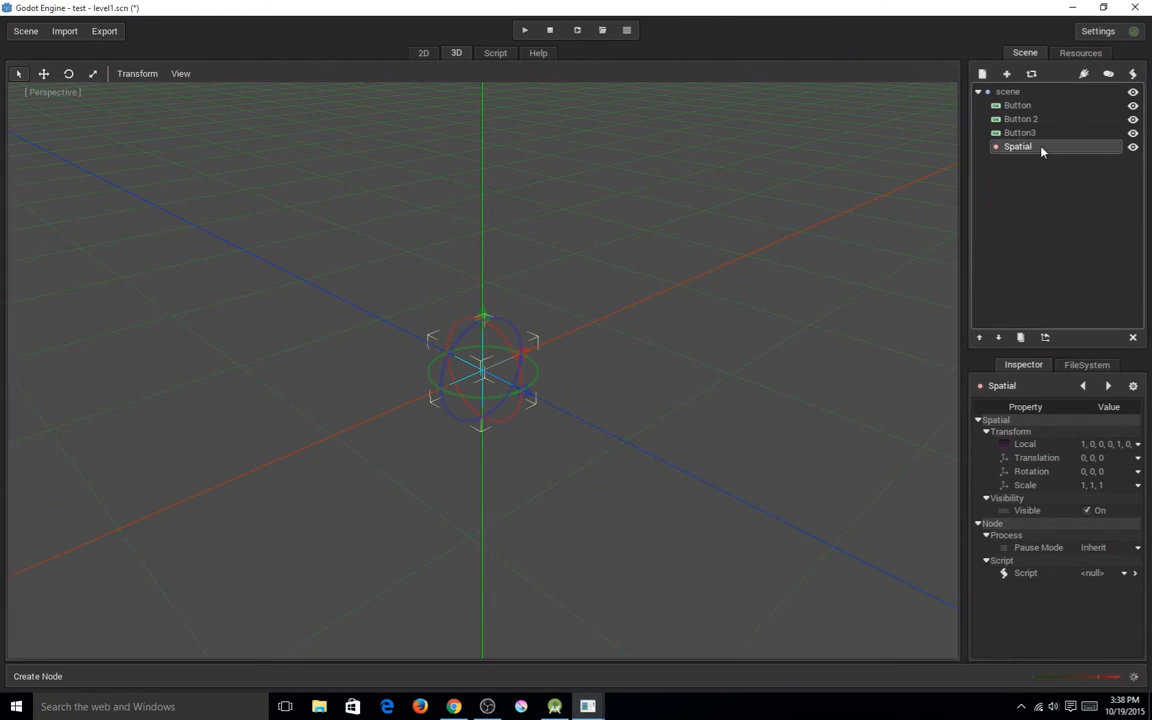
Delete the Spatial node from the scene and return to the 2D workspace.
left_click(1133, 338)
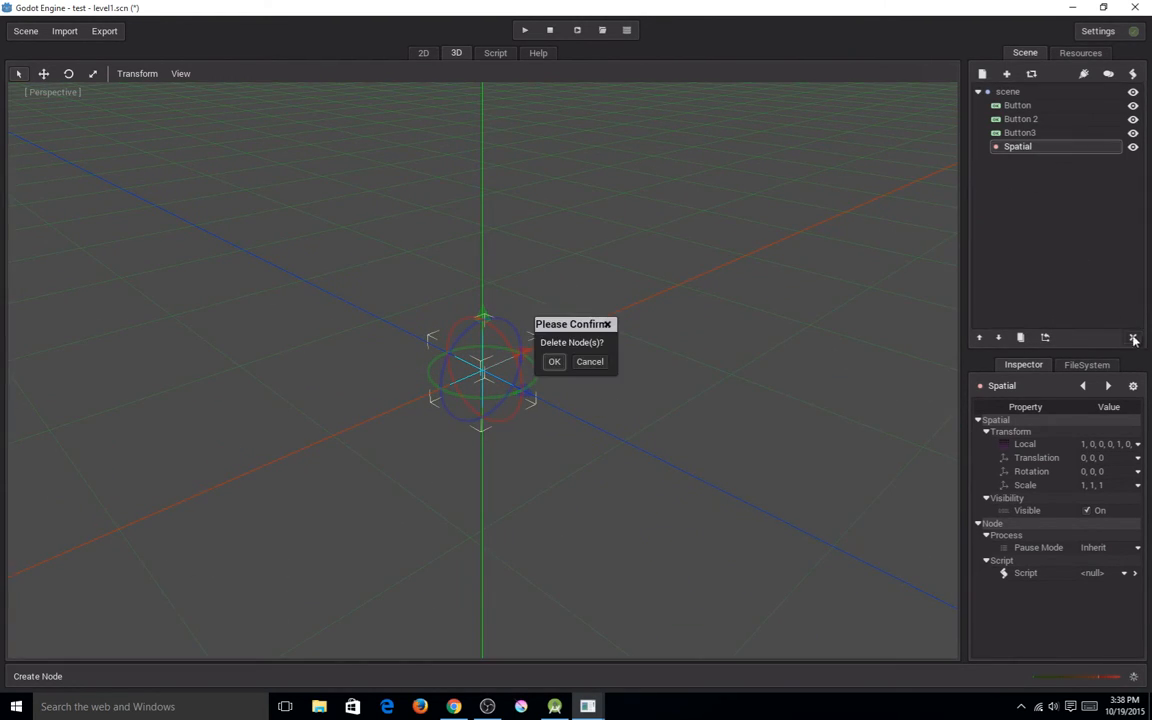
left_click(550, 362)
left_click(423, 53)
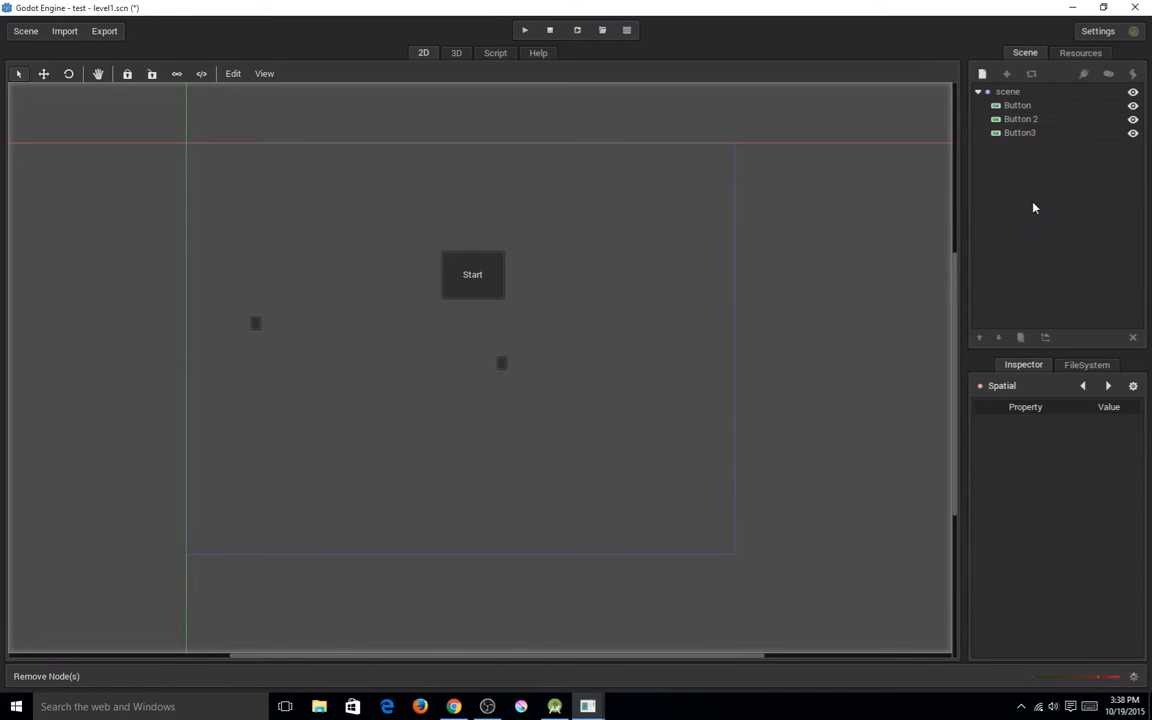
Reorder Button3 in the scene tree so that it sits directly above Button 2.
left_click(1032, 132)
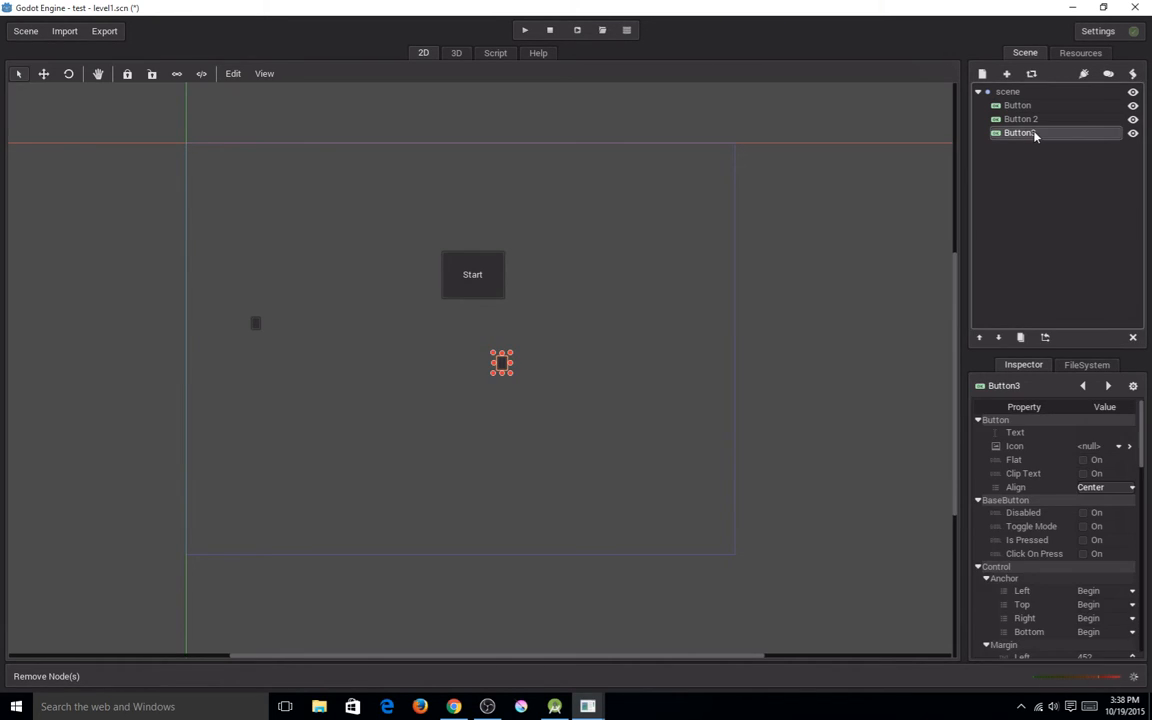
left_click(979, 339)
left_click(998, 339)
left_click(979, 339)
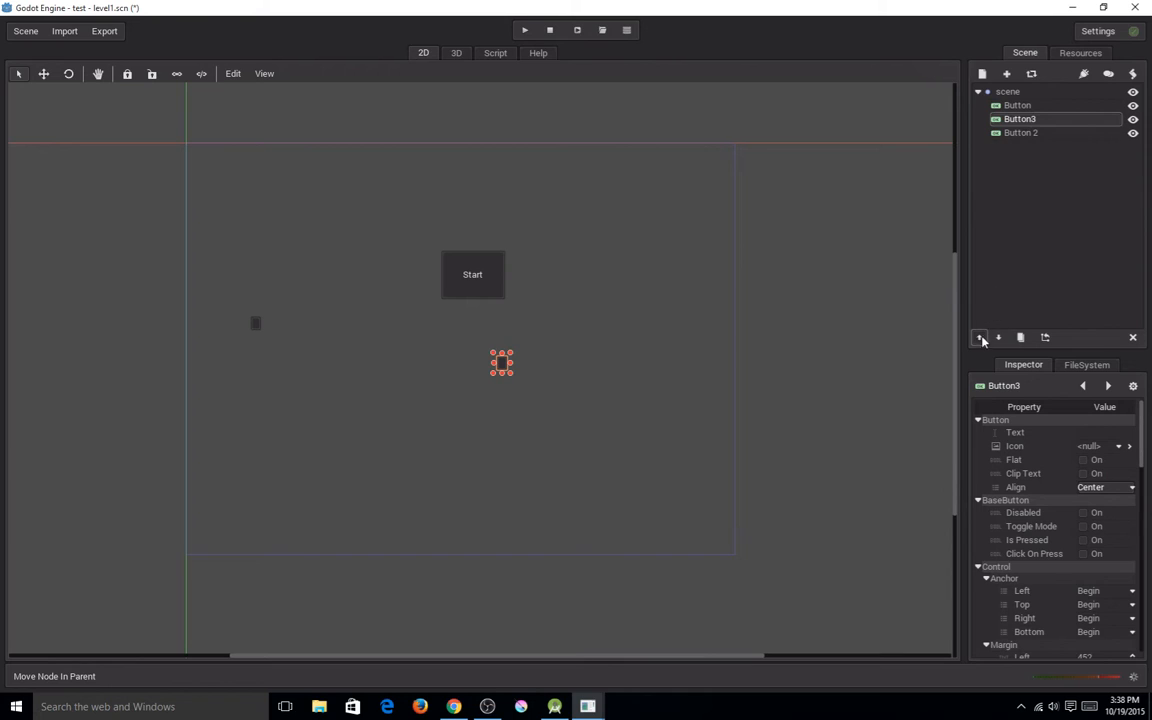
Move Button 2 up the scene tree to make it the first child of the root node.
left_click(1030, 136)
left_click(1031, 136)
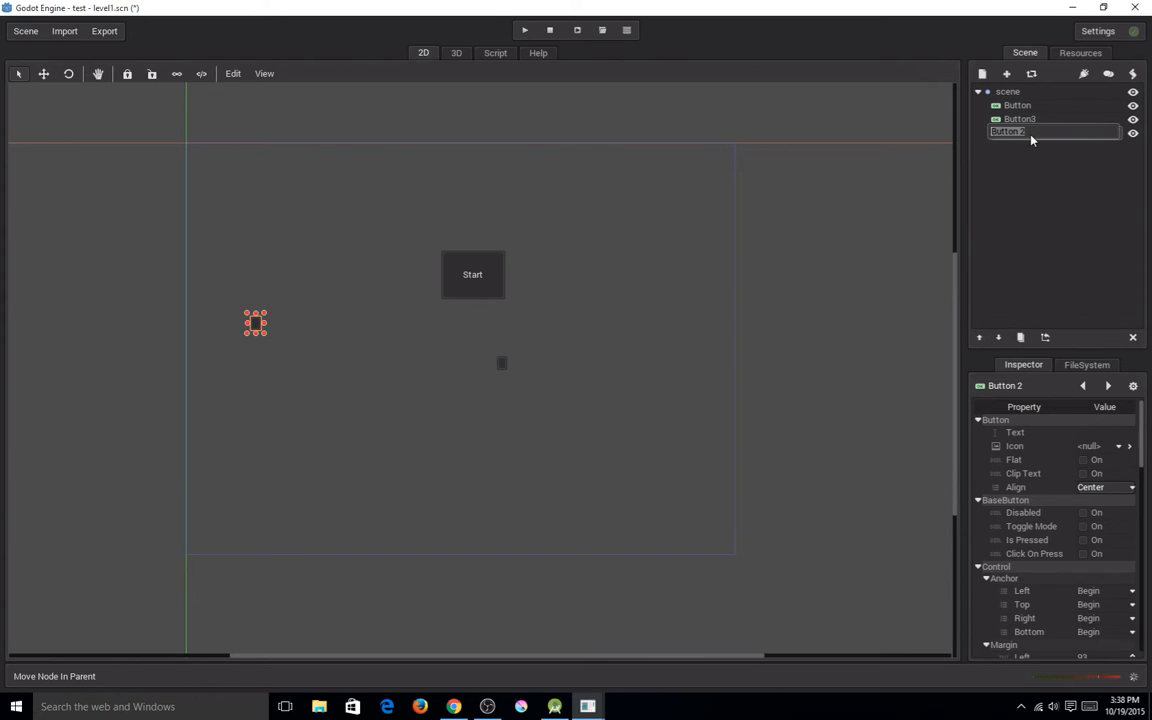
left_click(979, 337)
left_click(979, 337)
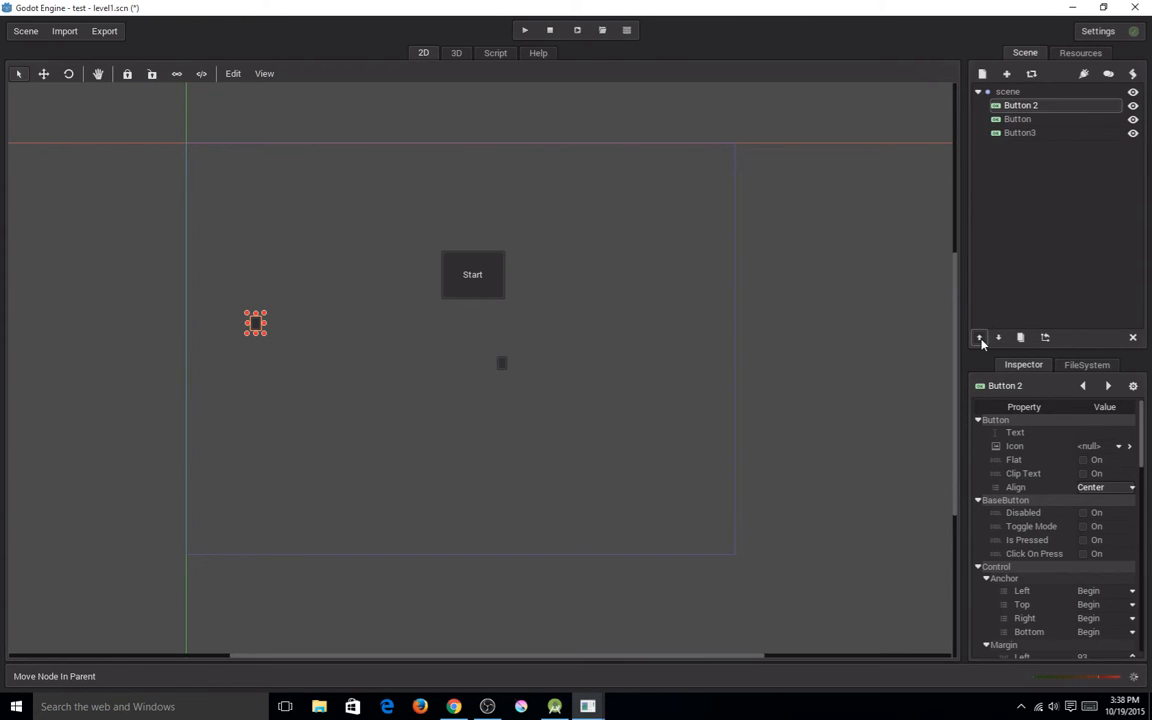
left_click(998, 337)
left_click(979, 337)
Look over the general project settings and close them without changing anything.
left_click(27, 32)
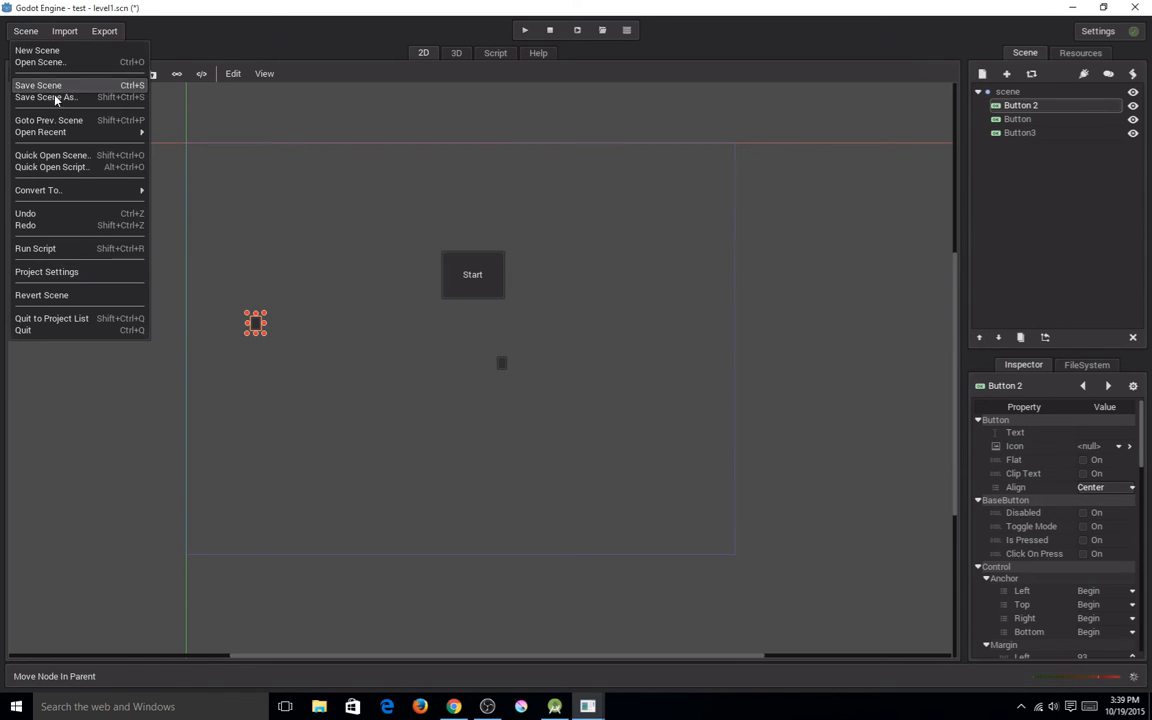
left_click(84, 271)
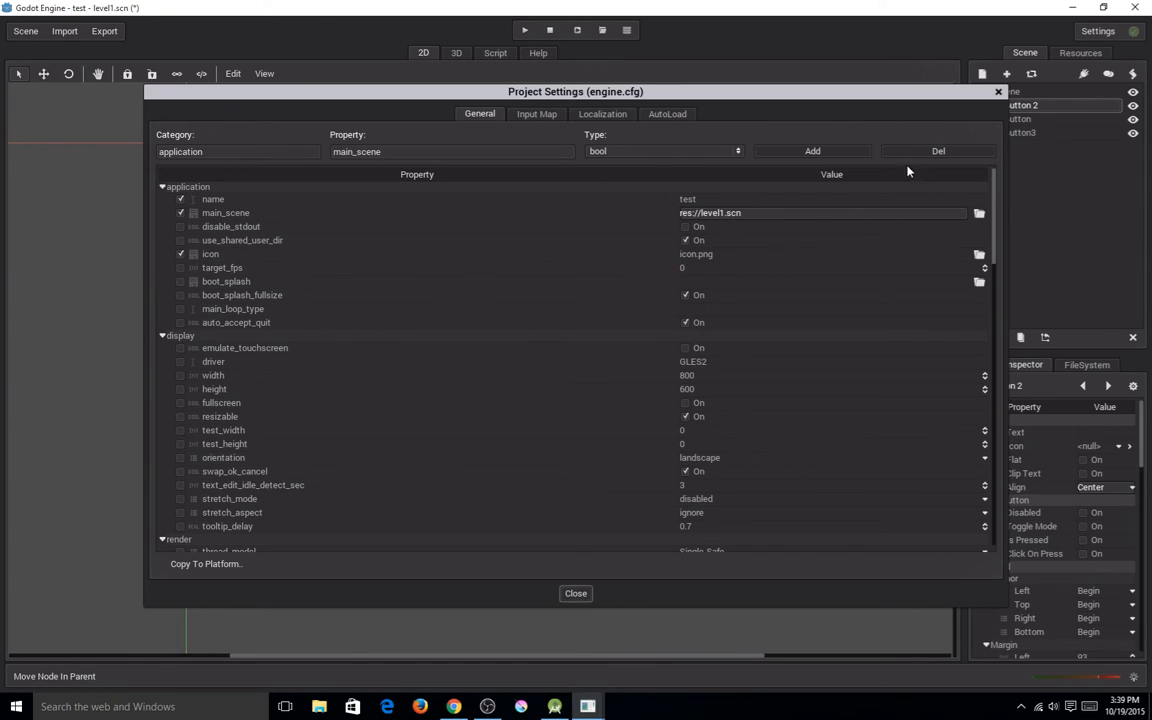
left_click(578, 593)
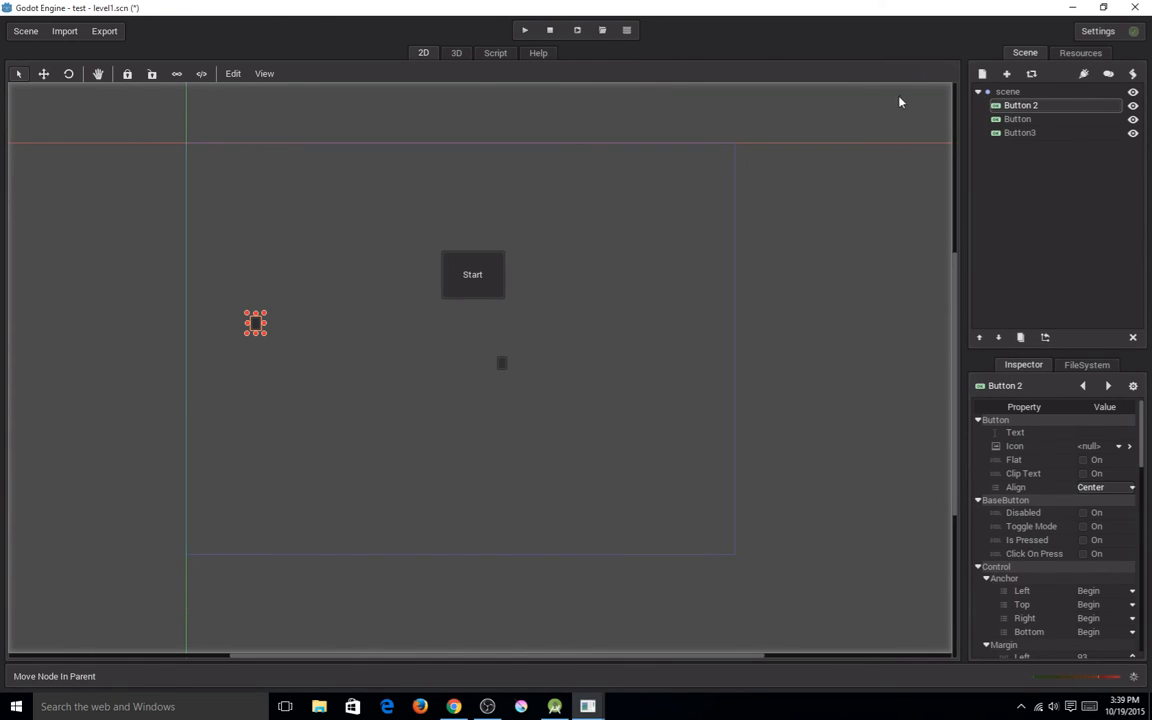